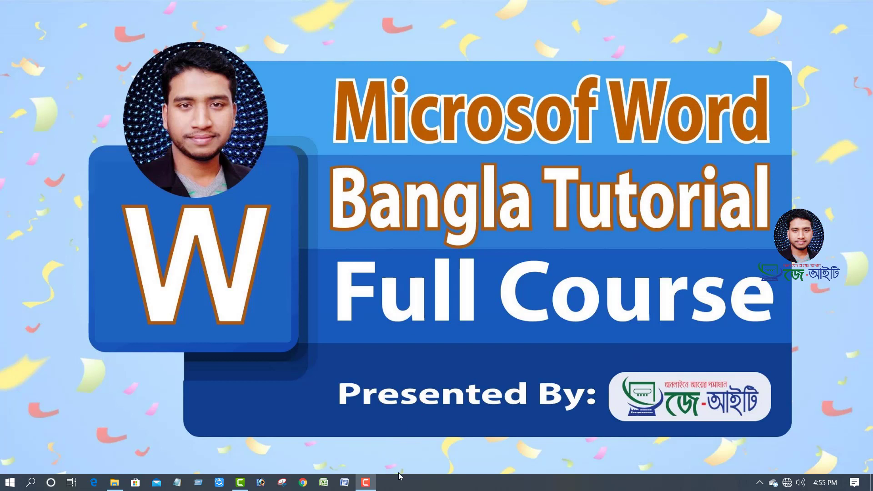
# Launch Microsoft Word from the taskbar to get a blank Document1
pyautogui.click(345, 483)
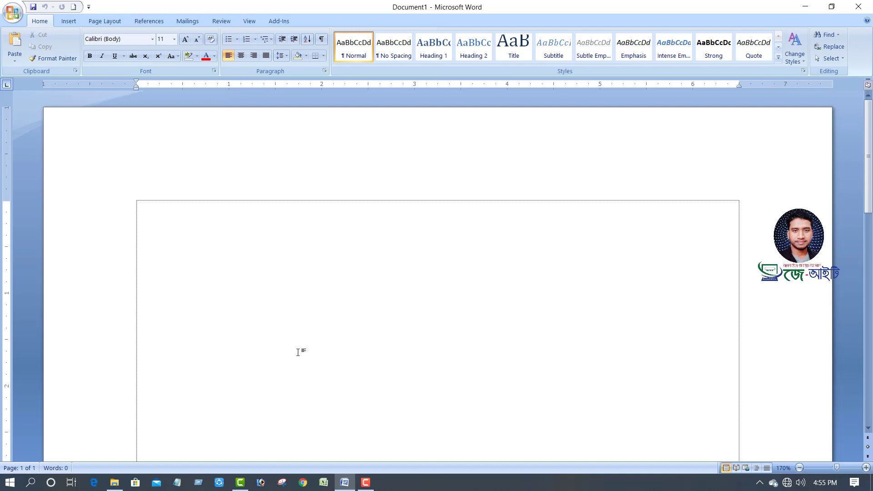
# Set the paper size to A4
pyautogui.click(109, 21)
pyautogui.click(137, 56)
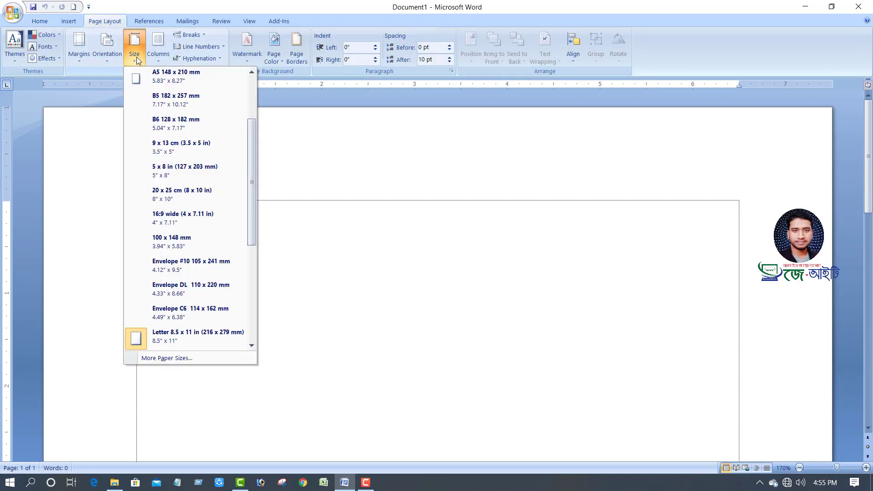
pyautogui.scroll(3, 178, 100)
pyautogui.click(178, 77)
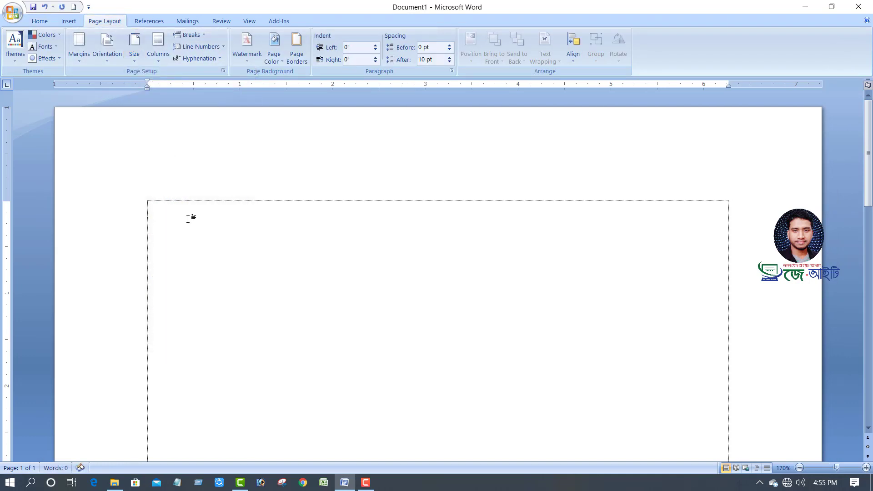
# Set a custom top margin of 0.5 inches
pyautogui.click(80, 57)
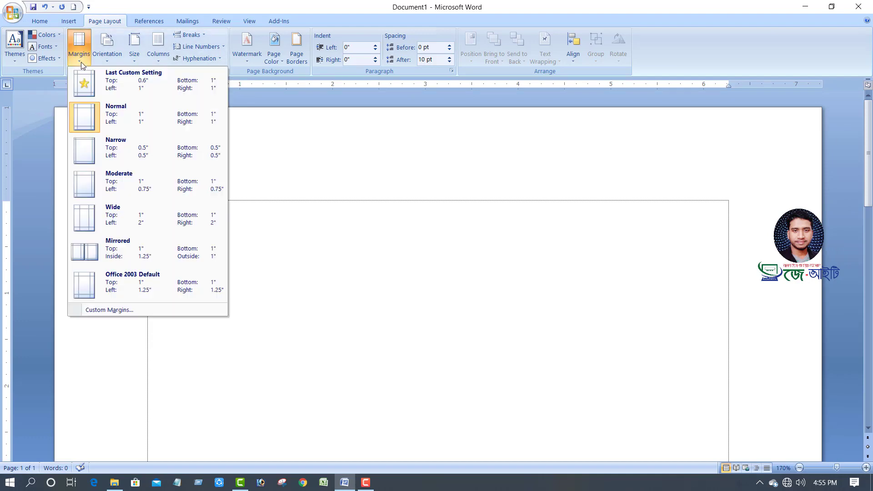
pyautogui.click(131, 311)
pyautogui.click(420, 133)
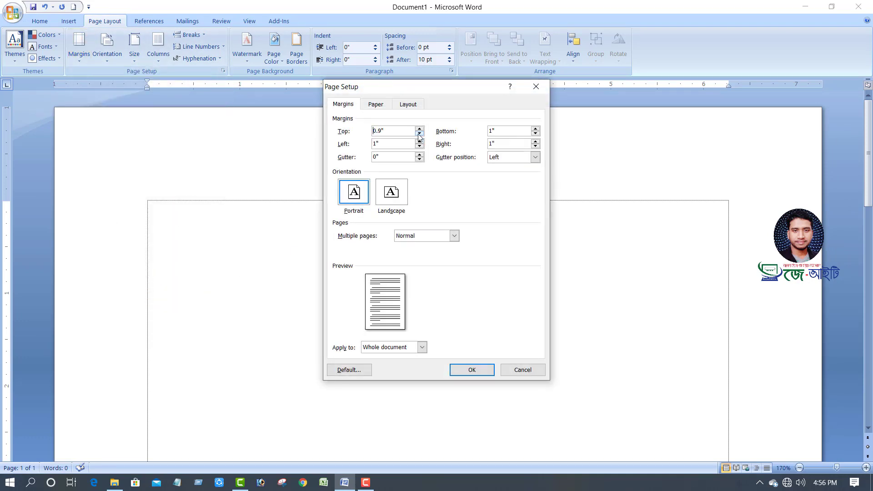
pyautogui.click(420, 133)
pyautogui.click(420, 134)
pyautogui.click(419, 133)
pyautogui.click(419, 133)
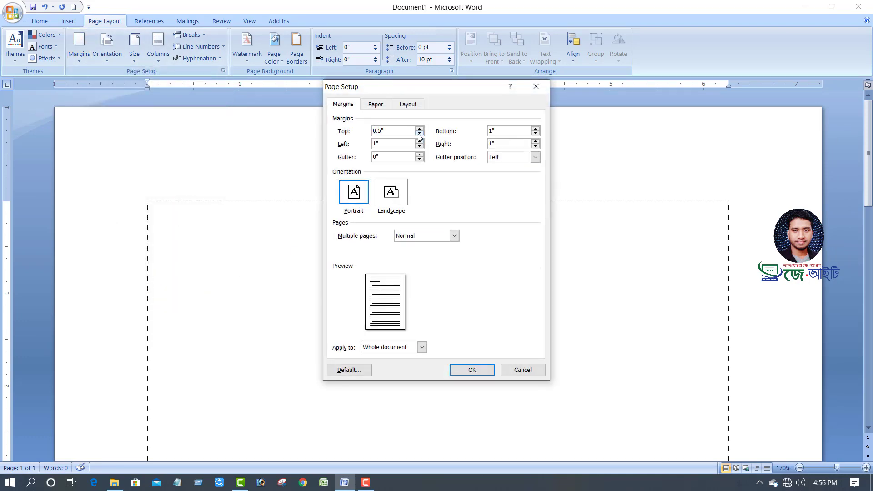
pyautogui.click(466, 374)
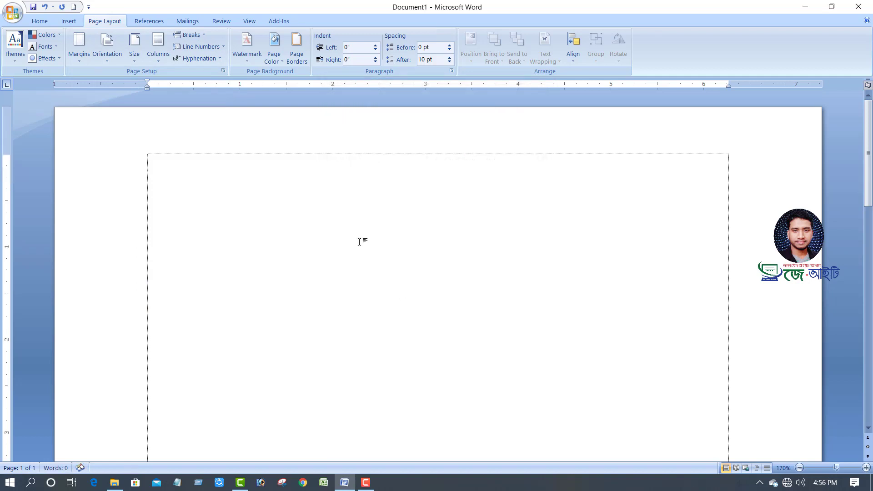
# Set the text font to SutonnyMJ at 14 pt
pyautogui.click(39, 21)
pyautogui.click(152, 40)
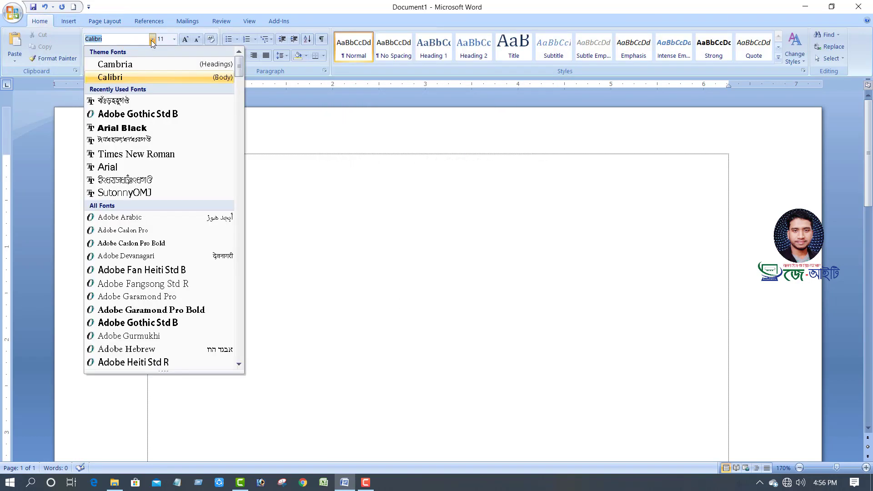
pyautogui.click(130, 102)
pyautogui.click(186, 39)
pyautogui.click(186, 39)
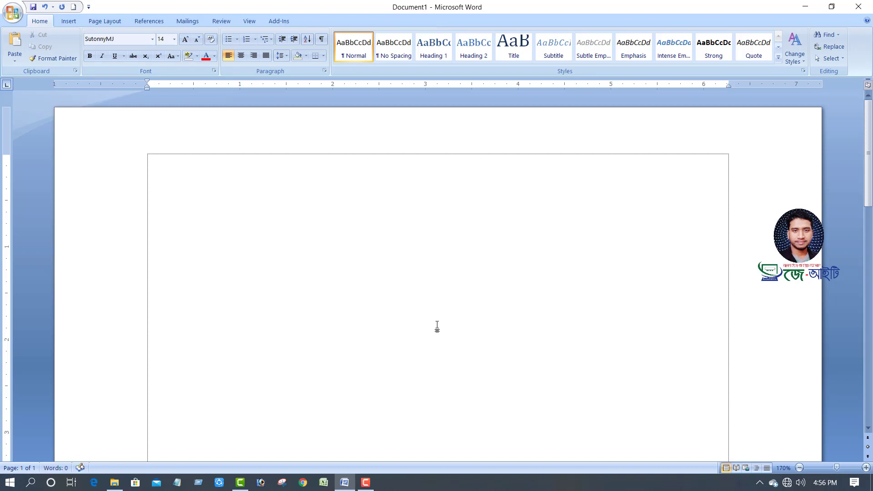
# Type the heading line প্রধান শিক্ষকের কার্যালয়
pyautogui.write('প')
pyautogui.write('্রধান ')
pyautogui.write('শিকষকে')
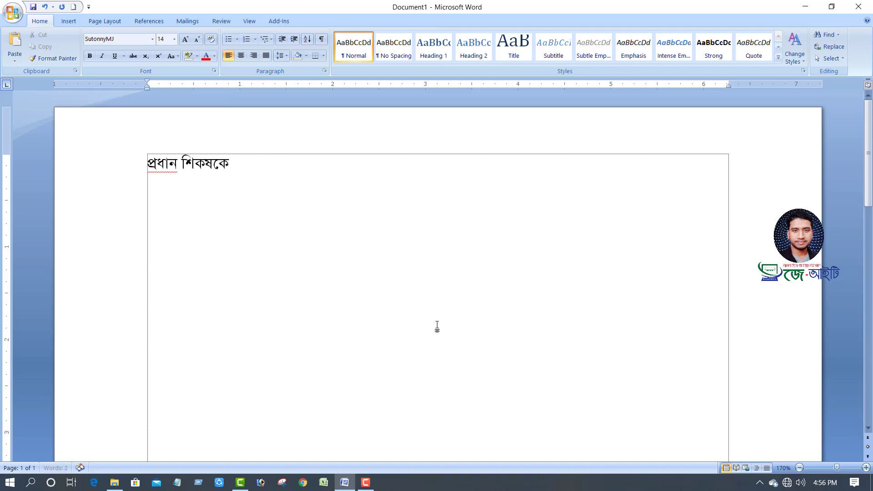
pyautogui.press('BackSpace')
pyautogui.press('BackSpace')
pyautogui.press('BackSpace')
pyautogui.press('BackSpace')
pyautogui.write('ক্ষ')
pyautogui.write('কের কার')
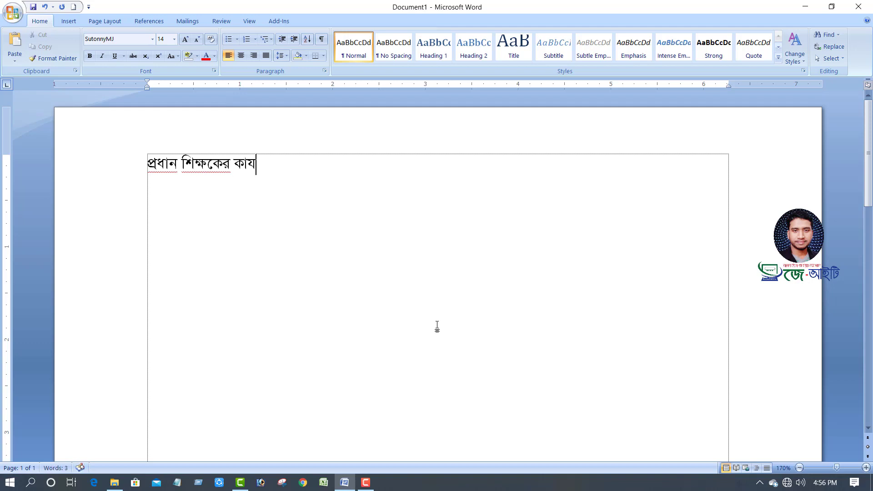
pyautogui.write('্য')
pyautogui.write('াল')
pyautogui.press('BackSpace')
pyautogui.write('লয়')
pyautogui.press('Return')
# Type the school name, its address and the mobile-number line
pyautogui.write('সমা')
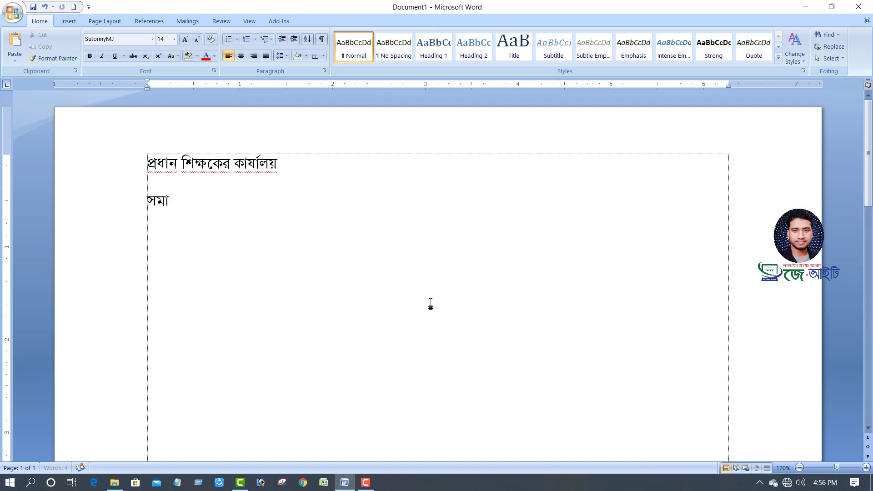
pyautogui.write('গম')
pyautogui.write(' হা')
pyautogui.write('ই স্কু')
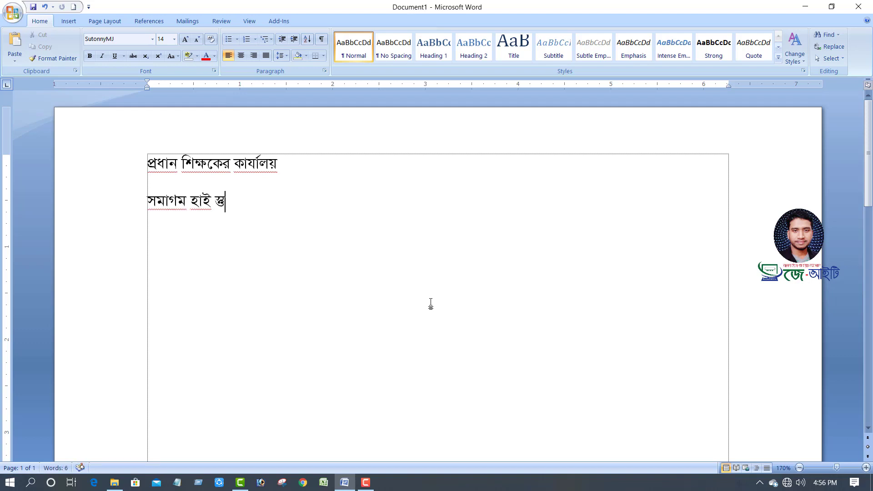
pyautogui.press('BackSpace')
pyautogui.write('স্কুল')
pyautogui.write(' এ')
pyautogui.write('ন্ড কলে')
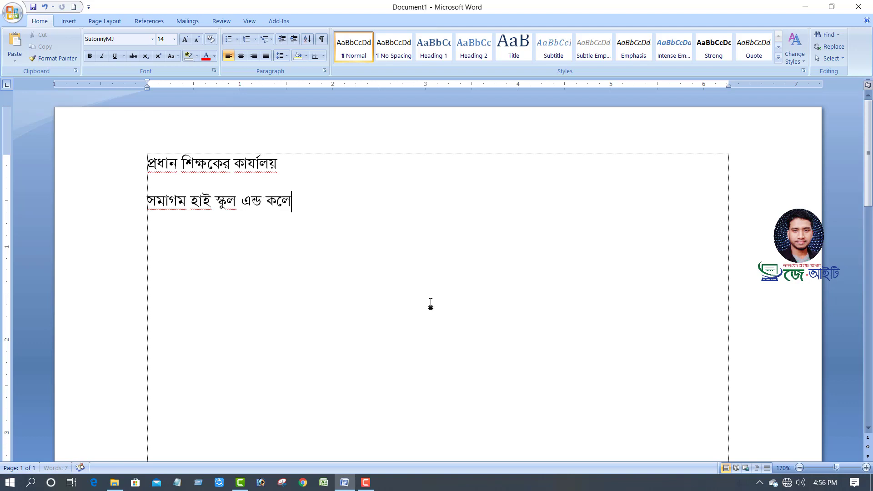
pyautogui.write('জ ')
pyautogui.write('স')
pyautogui.write('নামধ')
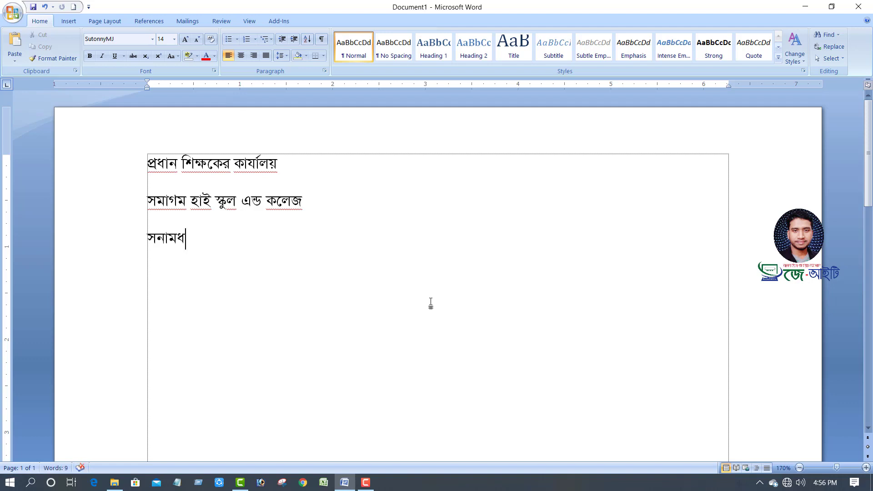
pyautogui.write('ন্যপুর')
pyautogui.write(',')
pyautogui.write(' সুন')
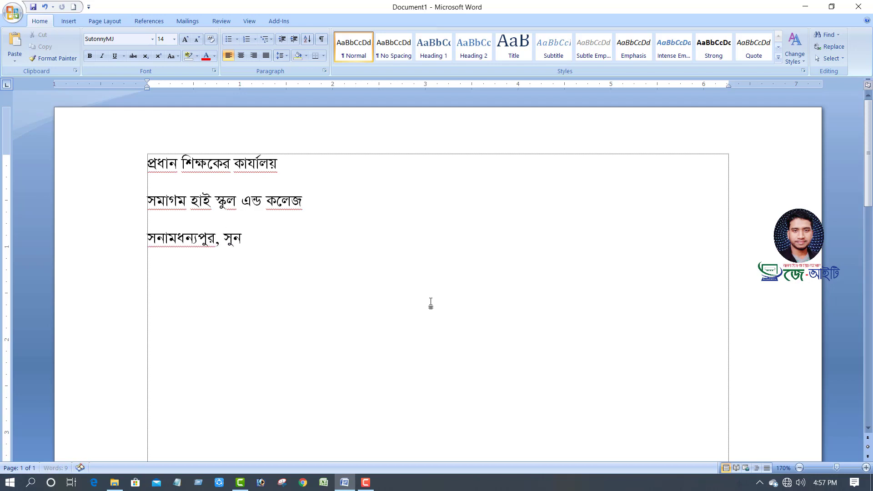
pyautogui.write('ামগঞ')
pyautogui.write('্জ')
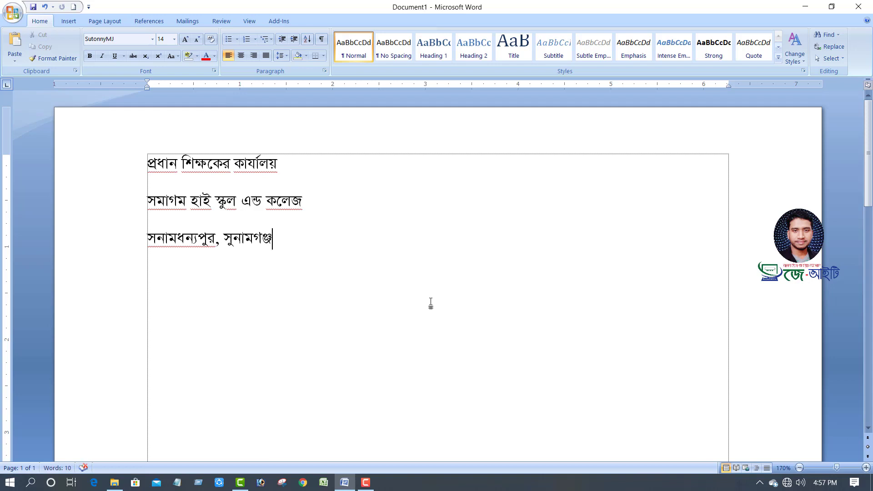
pyautogui.write(' ।')
pyautogui.press('Return')
pyautogui.write('েমোবা')
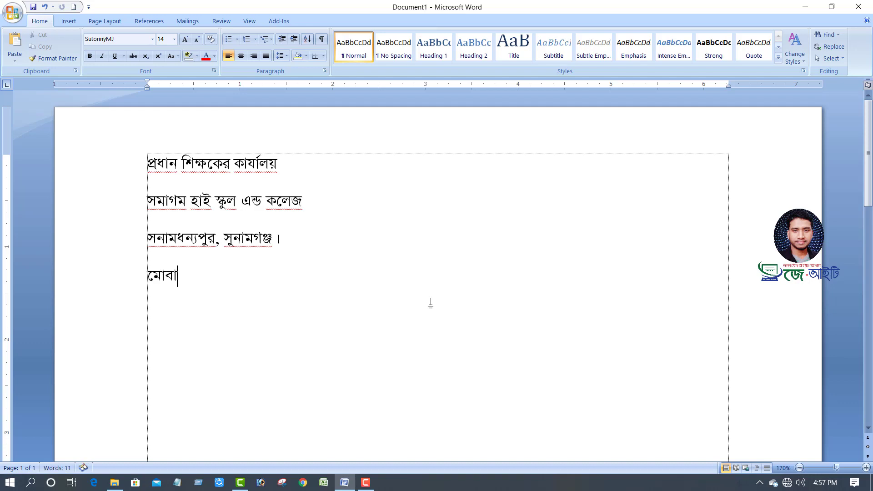
pyautogui.write('ইল নম্বর')
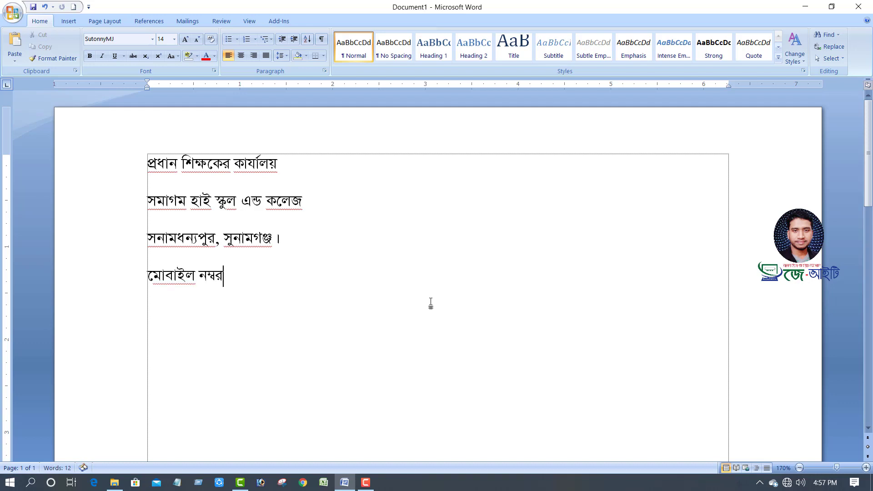
pyautogui.write('ঃ ')
pyautogui.write('০')
pyautogui.write('১৯১+++')
pyautogui.write('+++++++')
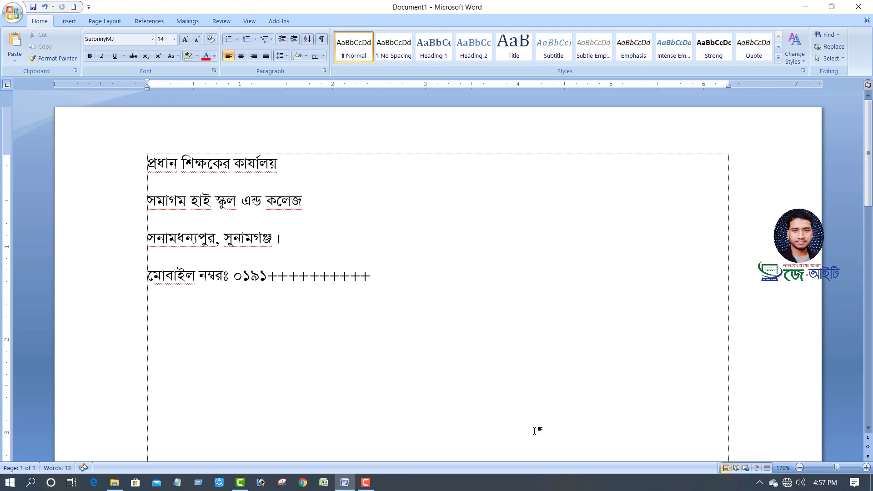
# Make all letterhead lines centred, single-spaced, dark orange and bold
pyautogui.moveTo(406, 311)
pyautogui.mouseDown()
pyautogui.moveTo(141, 251)
pyautogui.moveTo(119, 180)
pyautogui.mouseUp()
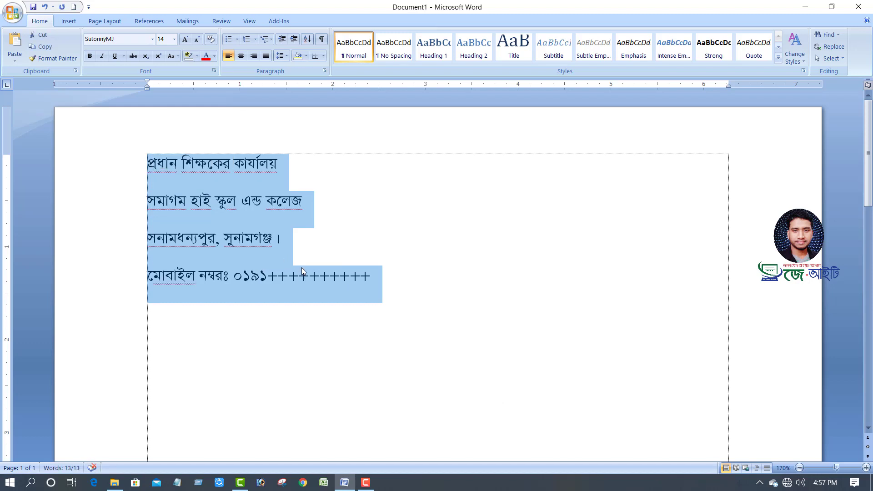
pyautogui.click(240, 56)
pyautogui.click(281, 56)
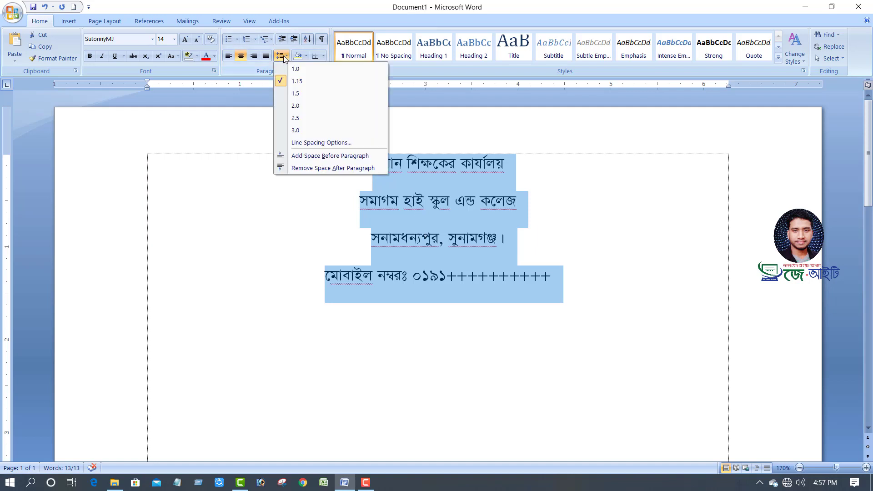
pyautogui.click(295, 168)
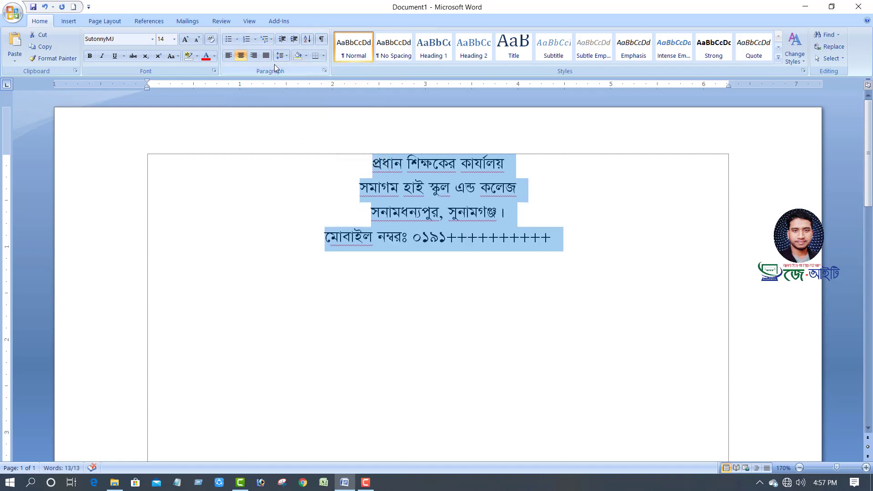
pyautogui.click(286, 56)
pyautogui.click(299, 69)
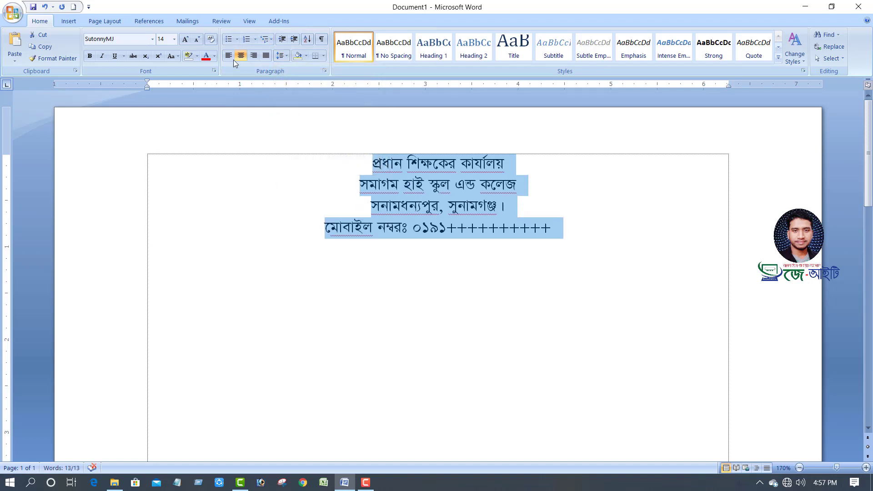
pyautogui.click(214, 56)
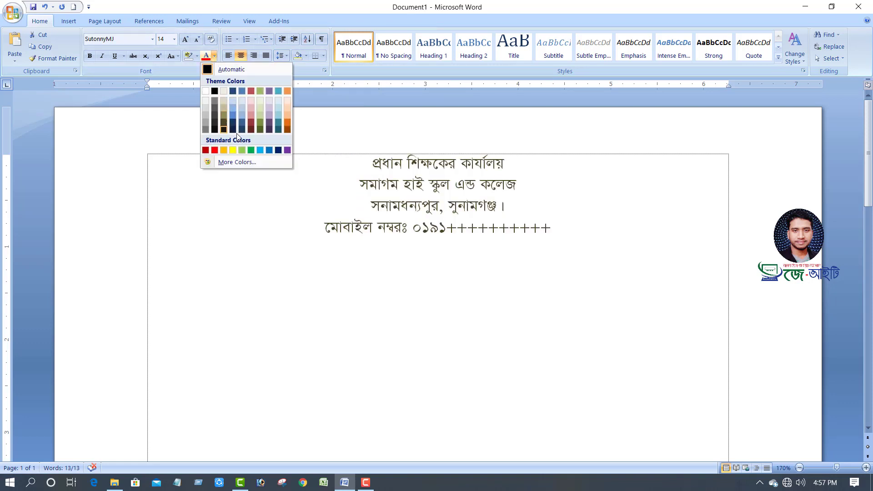
pyautogui.click(287, 131)
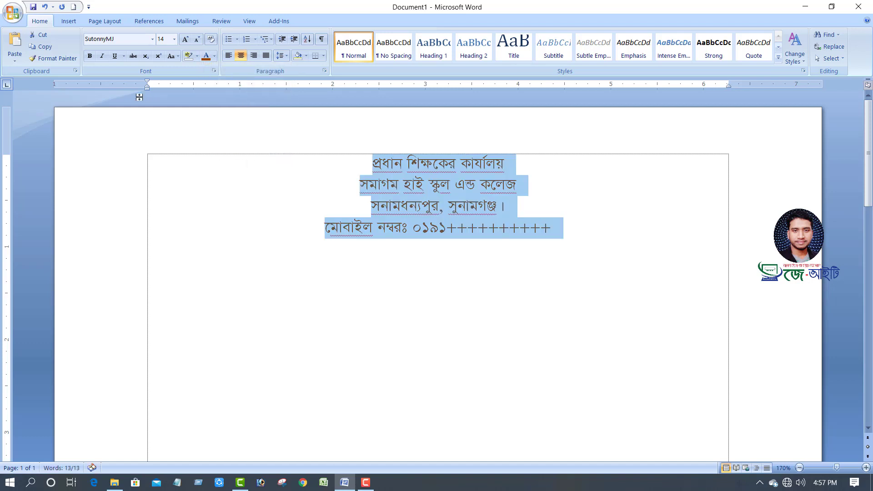
pyautogui.click(90, 56)
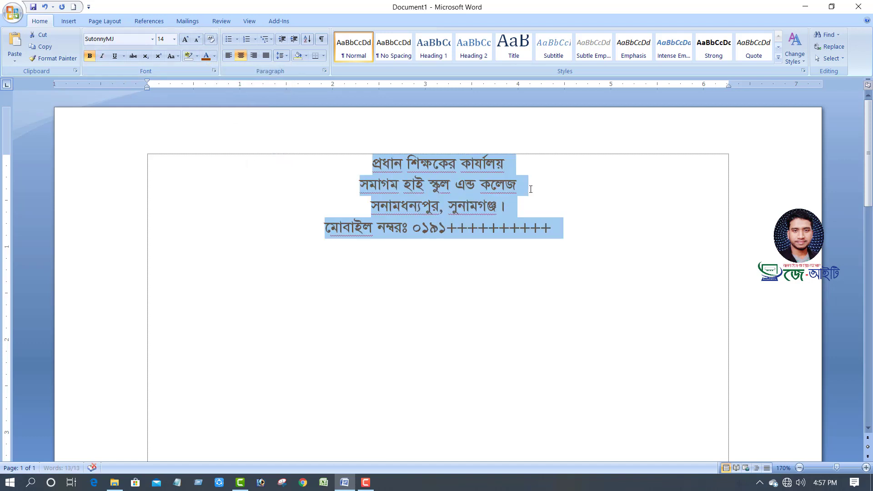
# Enlarge the school name to about 42 pt so it fits one line
pyautogui.moveTo(532, 189); pyautogui.dragTo(312, 185)
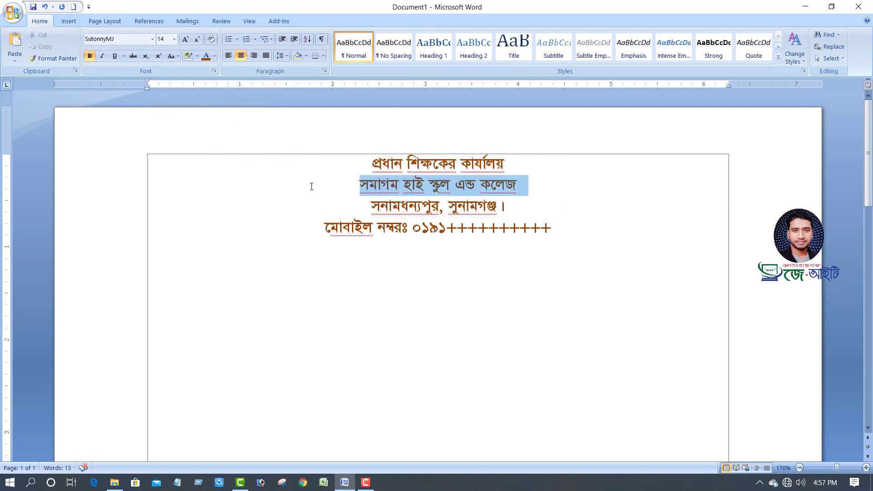
pyautogui.click(185, 40)
pyautogui.click(185, 40)
pyautogui.click(185, 40)
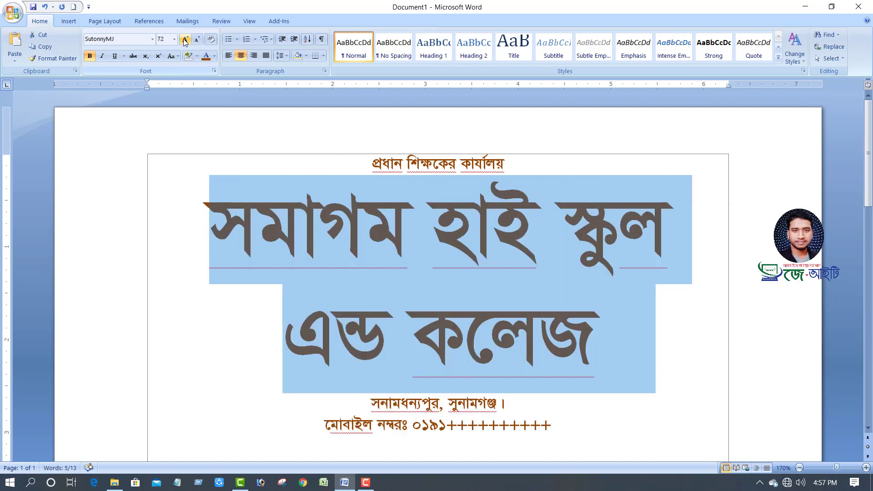
pyautogui.click(197, 40)
pyautogui.click(197, 40)
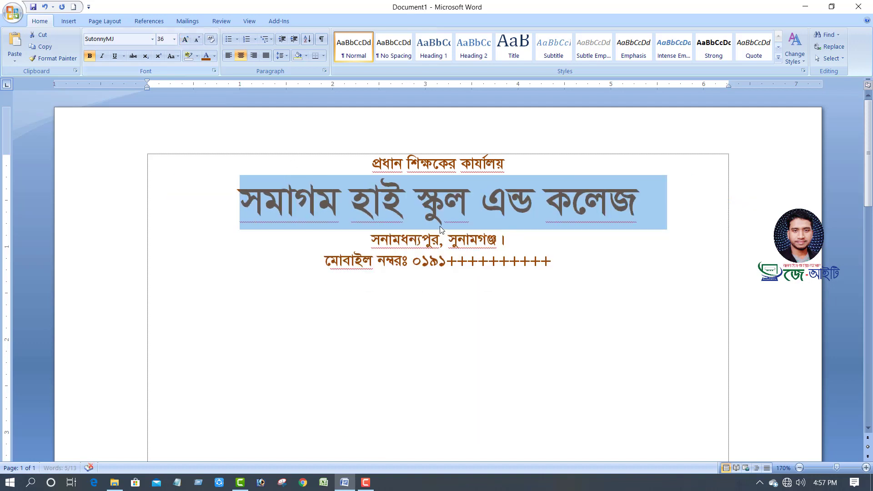
pyautogui.hotkey('ctrl', ']')
pyautogui.hotkey('ctrl', ']')
pyautogui.hotkey('ctrl', ']')
pyautogui.hotkey('ctrl', ']')
pyautogui.hotkey('ctrl', ']')
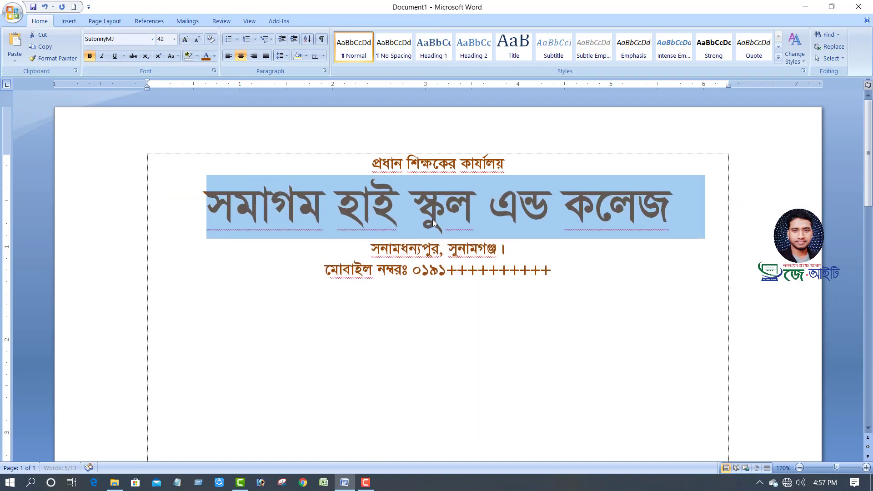
pyautogui.hotkey('ctrl', ']')
pyautogui.hotkey('ctrl', ']')
# Raise the address line to 20 pt
pyautogui.click(505, 250)
pyautogui.moveTo(505, 249); pyautogui.dragTo(332, 250)
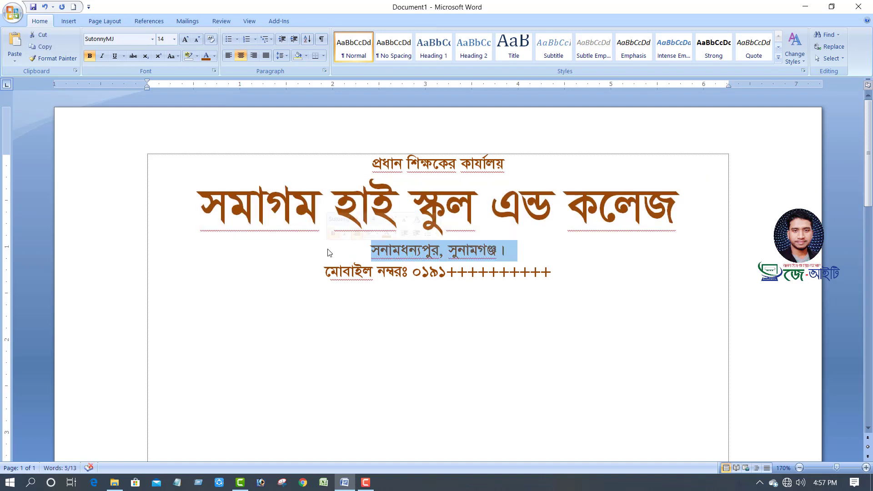
pyautogui.hotkey('ctrl', ']')
pyautogui.hotkey('ctrl', ']')
pyautogui.hotkey('ctrl', ']')
pyautogui.hotkey('ctrl', ']')
pyautogui.hotkey('ctrl', ']')
pyautogui.hotkey('ctrl', ']')
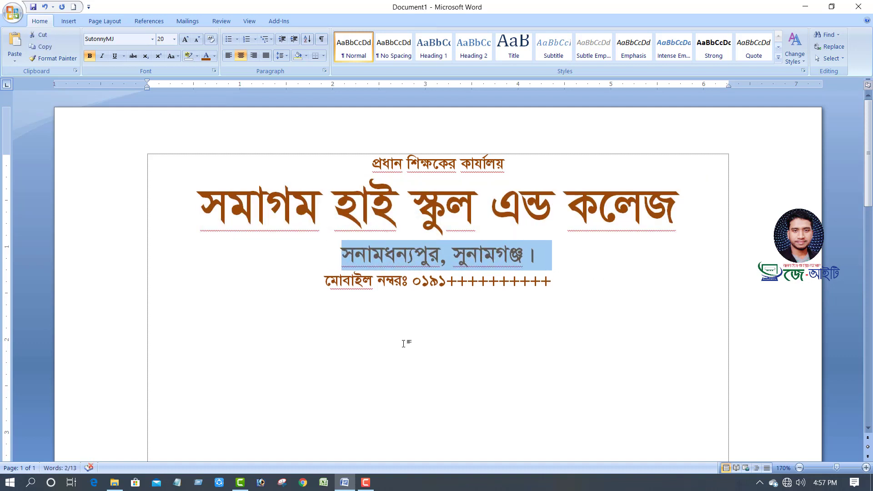
pyautogui.click(405, 343)
pyautogui.scroll(-1, 288, 262)
pyautogui.scroll(1, 280, 288)
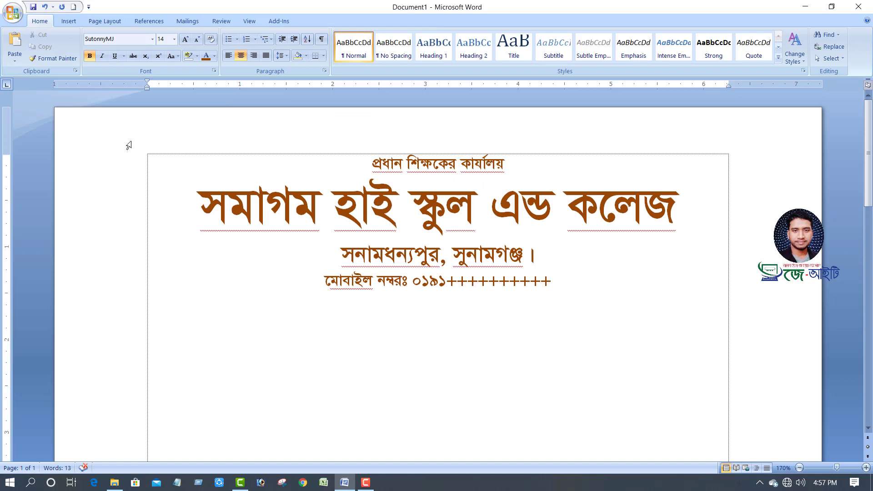
pyautogui.click(69, 21)
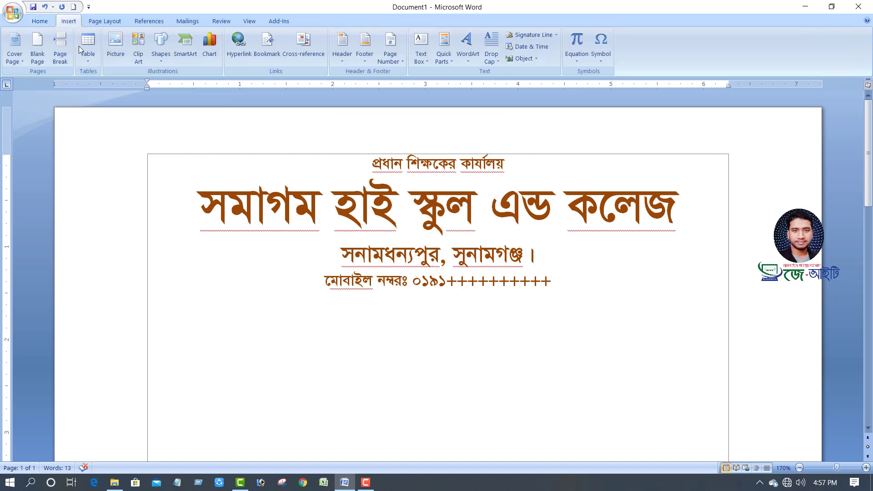
# Draw two parallel horizontal lines across the page under the mobile-number line
pyautogui.click(161, 47)
pyautogui.click(168, 85)
pyautogui.moveTo(694, 296); pyautogui.dragTo(817, 286)
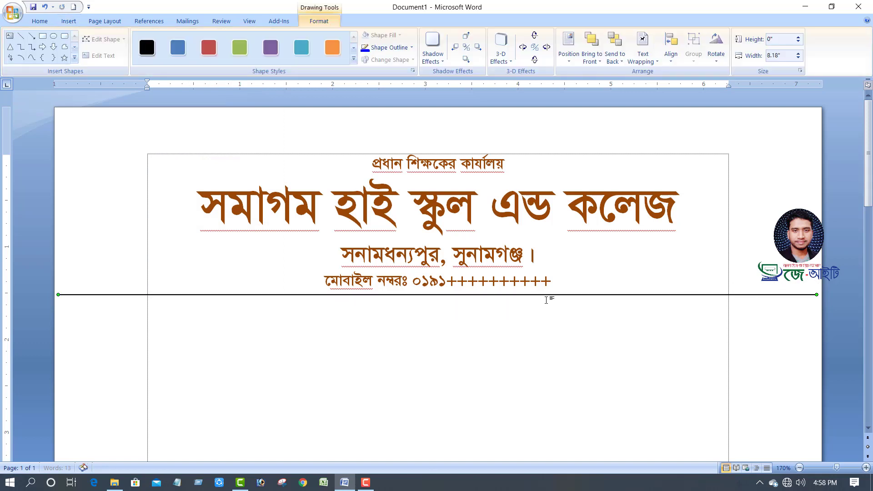
pyautogui.hotkey('ctrl', 'z')
pyautogui.moveTo(485, 294); pyautogui.dragTo(484, 302)
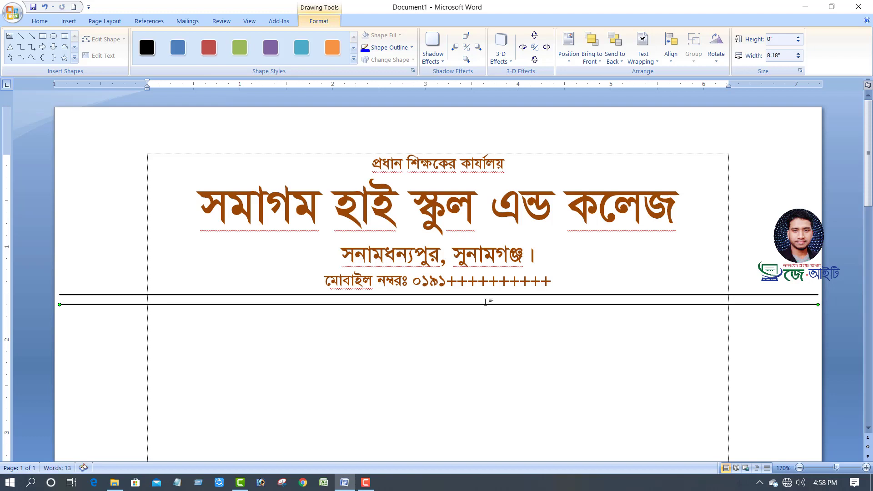
pyautogui.hotkey('ctrl', 'Up')
pyautogui.hotkey('ctrl', 'Up')
pyautogui.hotkey('ctrl', 'Up')
pyautogui.hotkey('ctrl', 'Up')
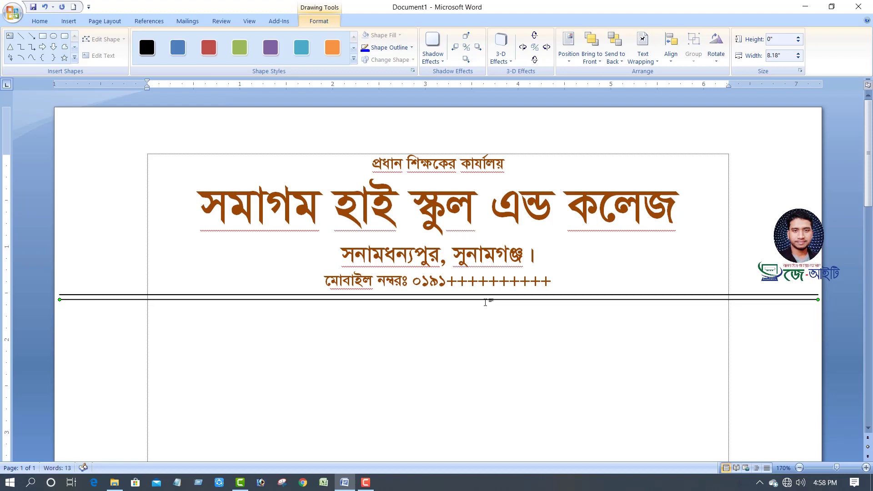
pyautogui.click(486, 303)
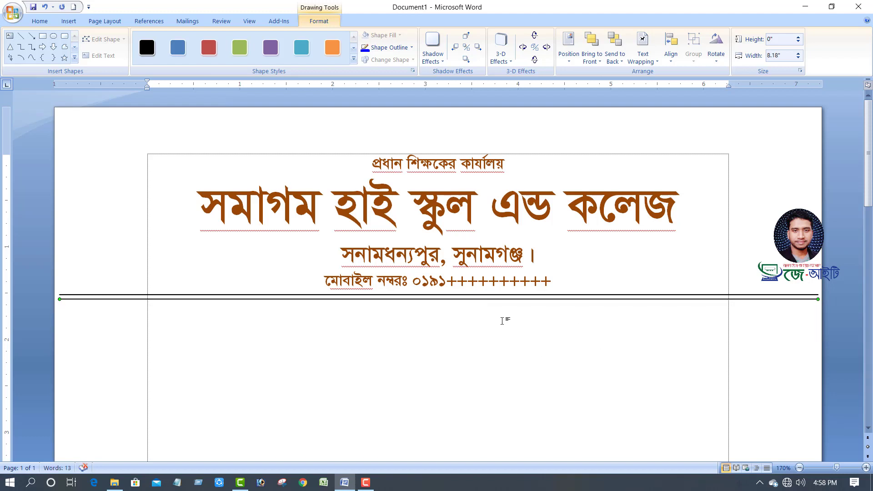
# Add a line with সূত্রঃ at the left and তারিখঃ .............. at the right
pyautogui.press('Right')
pyautogui.press('Right')
pyautogui.press('Right')
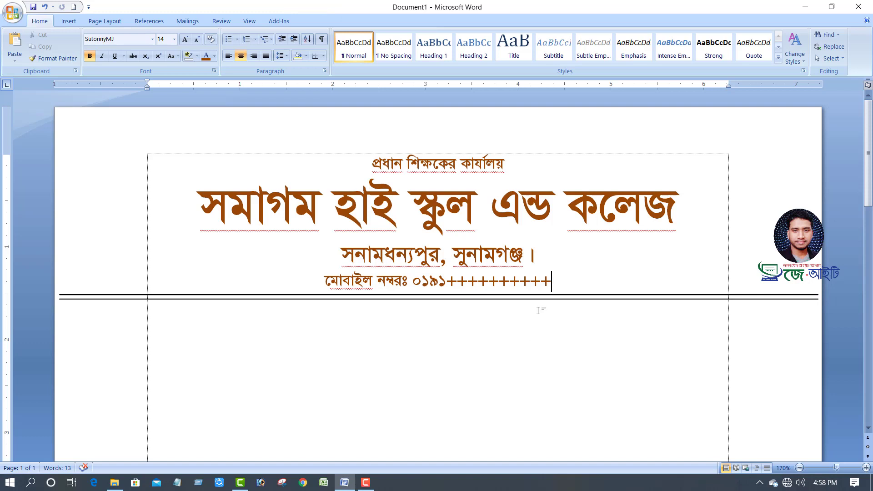
pyautogui.press('Return')
pyautogui.write('স')
pyautogui.write('ী')
pyautogui.press('BackSpace')
pyautogui.write('ূ')
pyautogui.write('ত্রঃ')
pyautogui.press('Tab')
pyautogui.press('Tab')
pyautogui.press('Tab')
pyautogui.press('Tab')
pyautogui.press('Tab')
pyautogui.press('Tab')
pyautogui.press('Tab')
pyautogui.press('Tab')
pyautogui.write('ত')
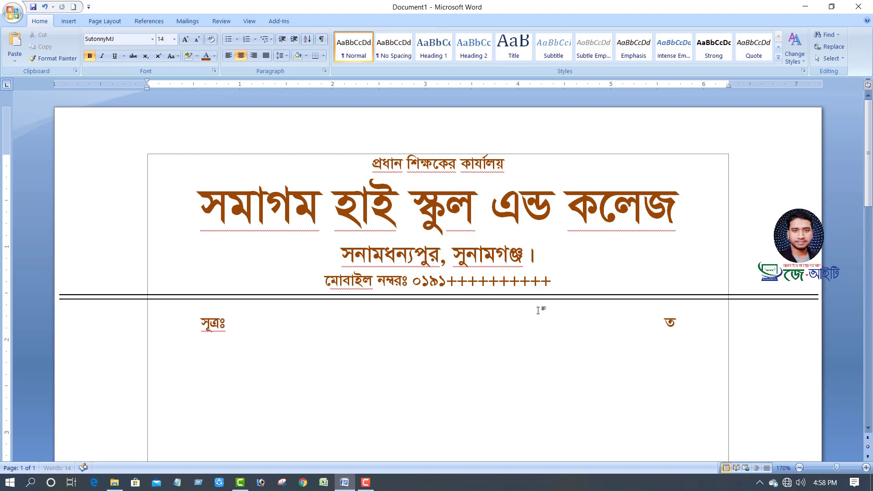
pyautogui.write('ারিখঃ')
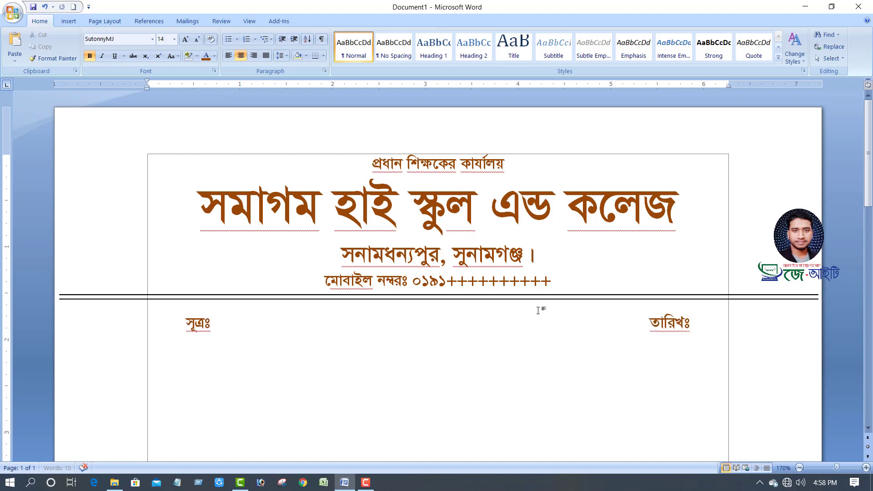
pyautogui.write(' .')
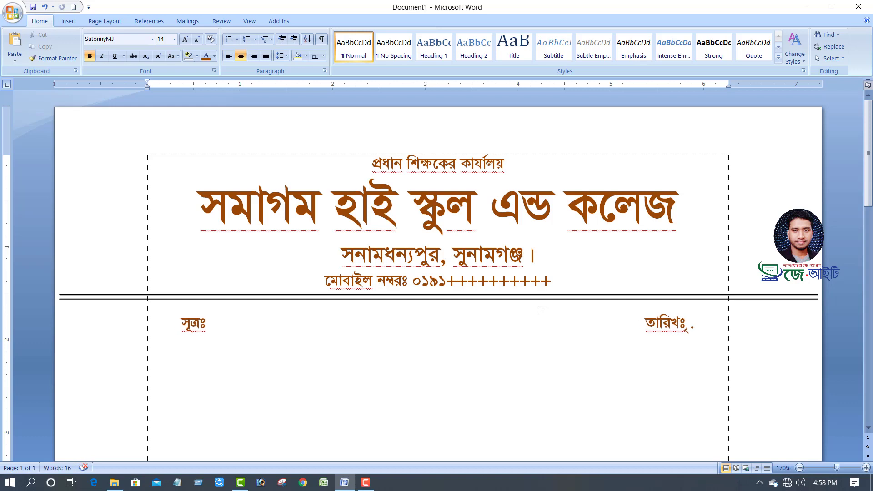
pyautogui.write('...........')
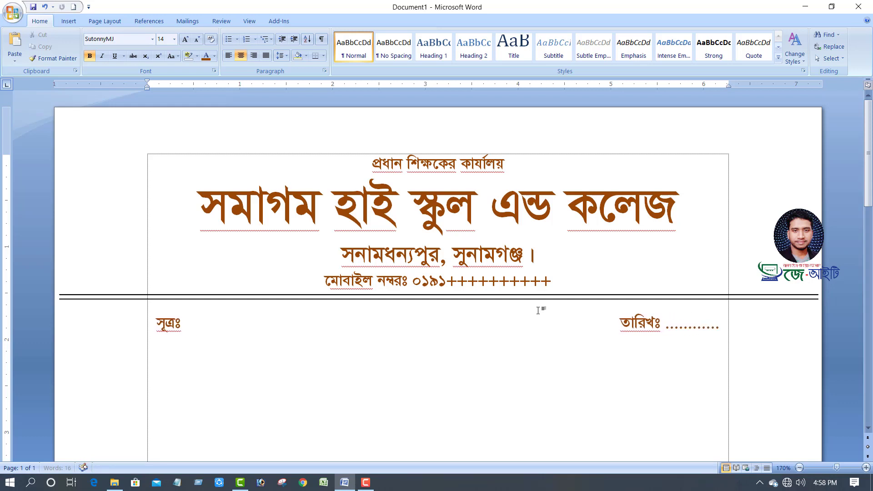
pyautogui.write('..')
pyautogui.press('Return')
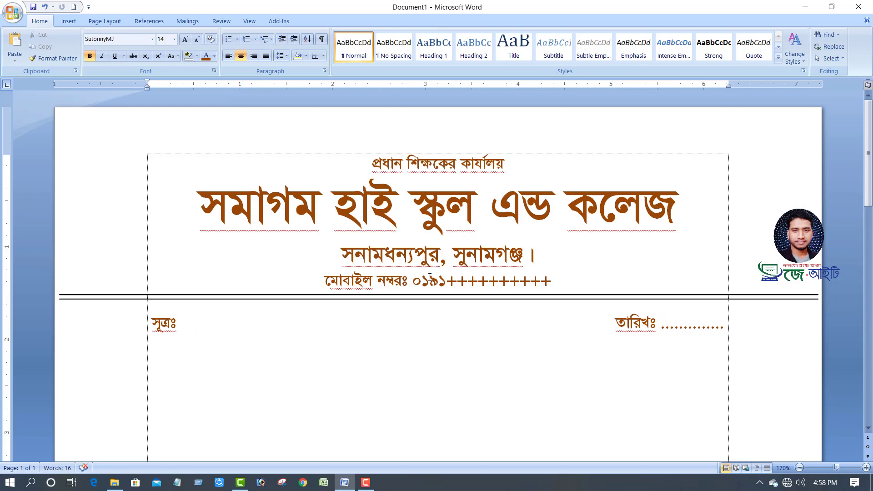
pyautogui.scroll(-3, 430, 276)
# Draw a rounded rectangle centred below the reference and date line
pyautogui.click(72, 22)
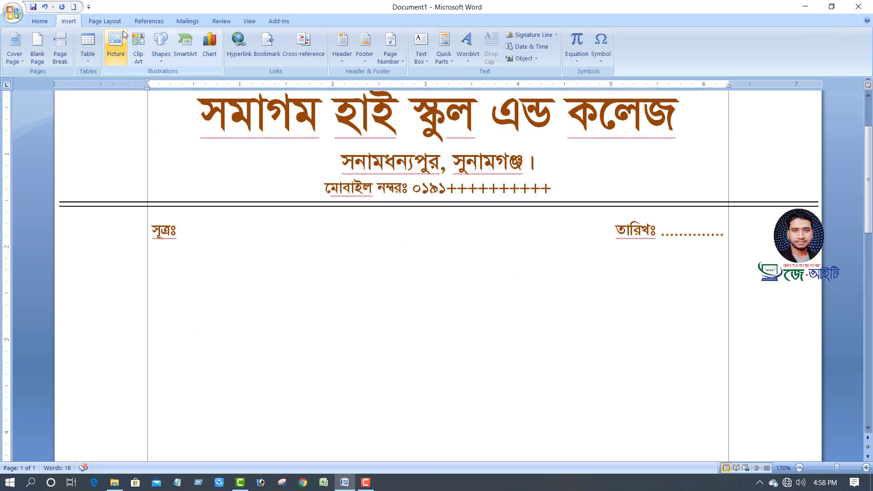
pyautogui.click(161, 45)
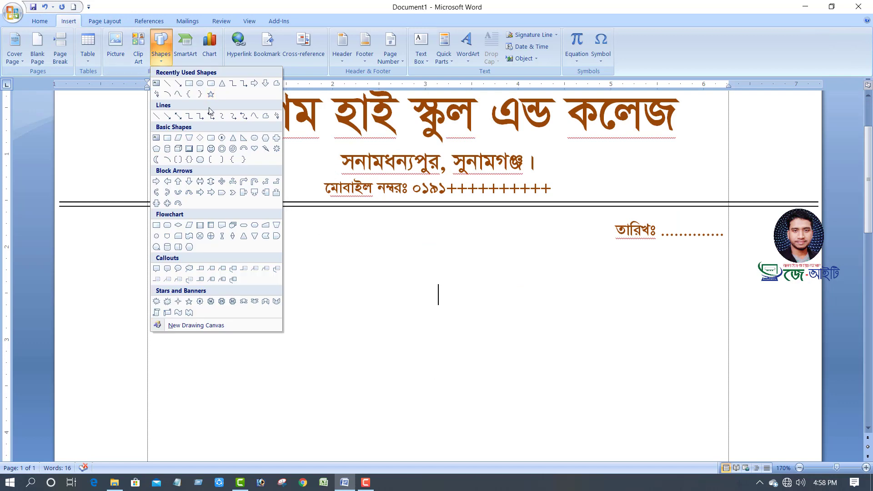
pyautogui.click(189, 84)
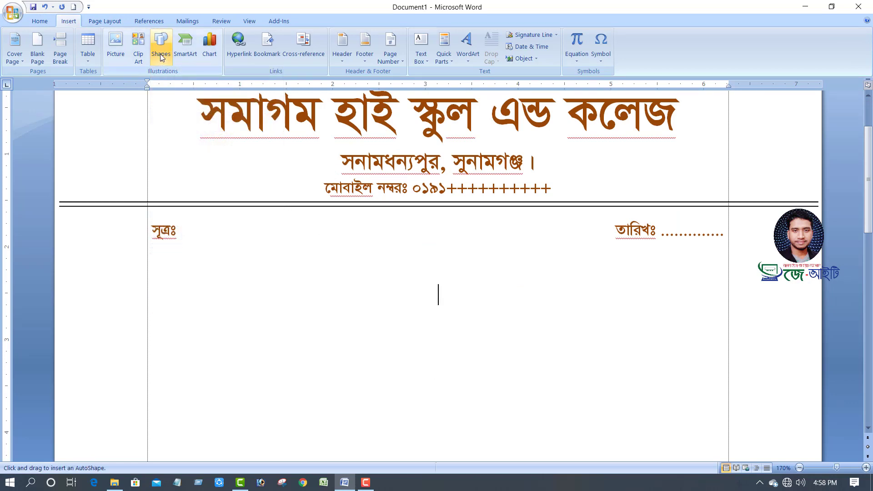
pyautogui.click(161, 54)
pyautogui.click(211, 84)
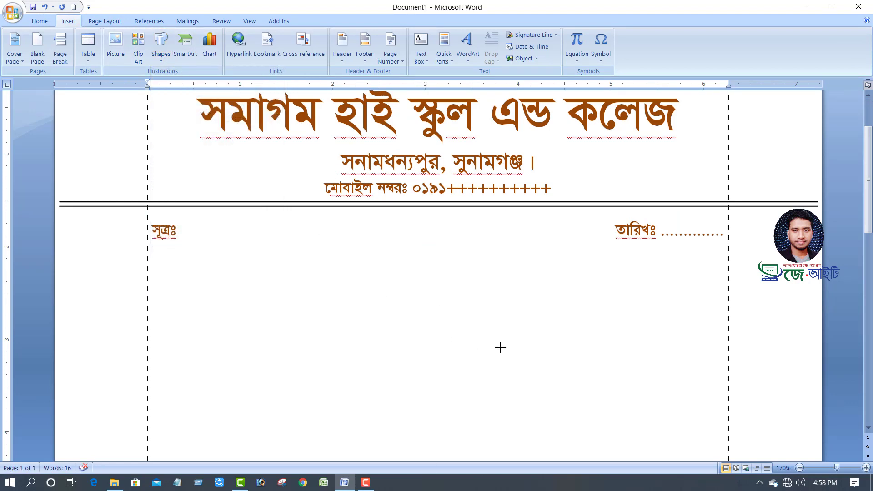
pyautogui.moveTo(364, 297); pyautogui.dragTo(570, 334)
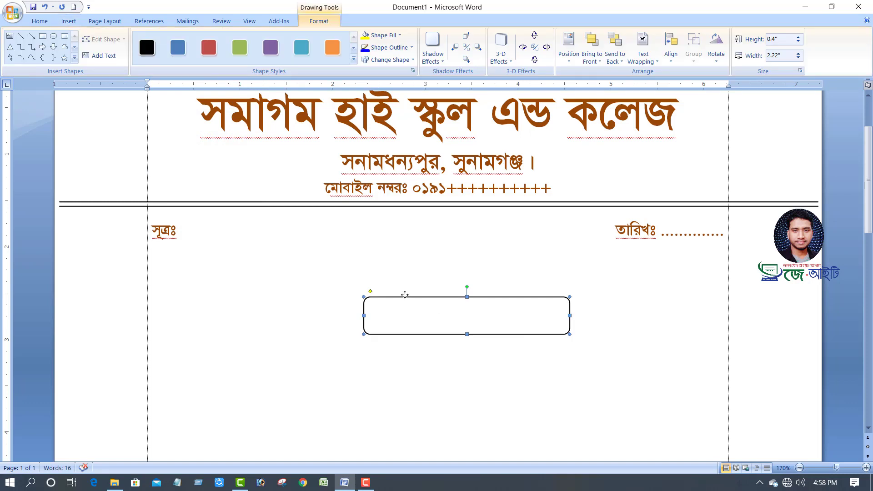
pyautogui.moveTo(405, 295); pyautogui.dragTo(375, 292)
# Apply the black glossy radial-glow shape style to the rectangle
pyautogui.click(147, 47)
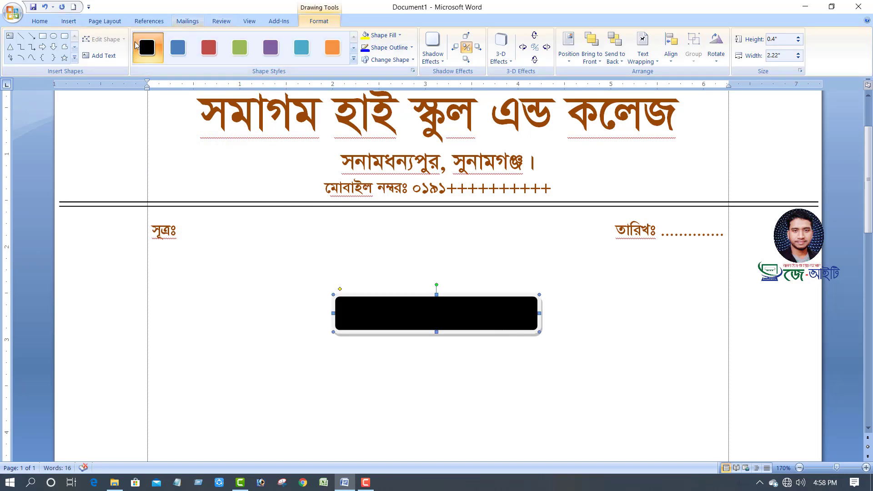
pyautogui.click(354, 59)
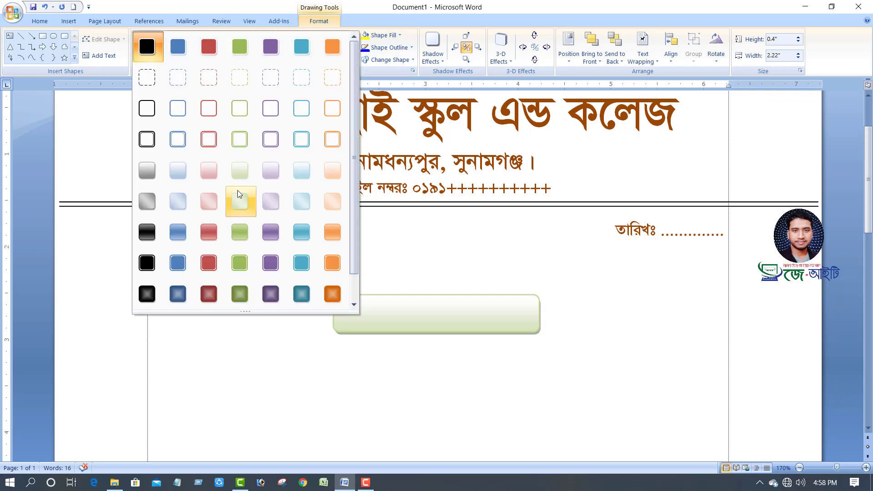
pyautogui.scroll(-1, 209, 203)
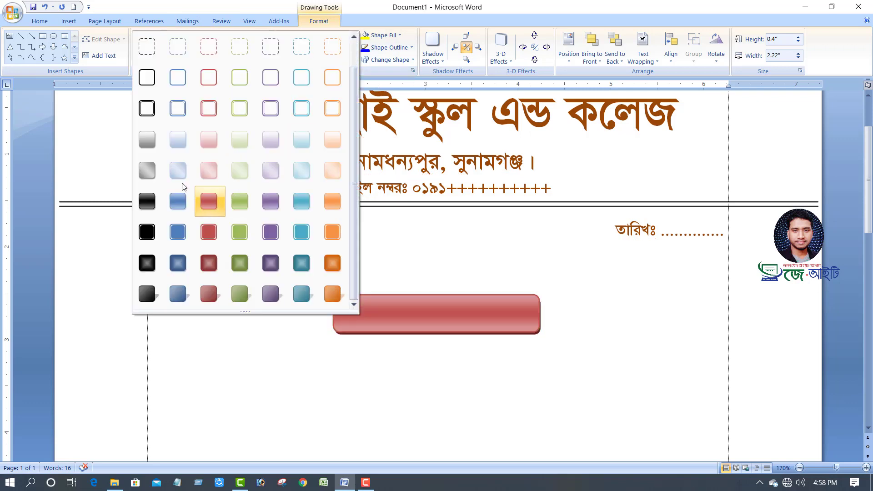
pyautogui.click(145, 263)
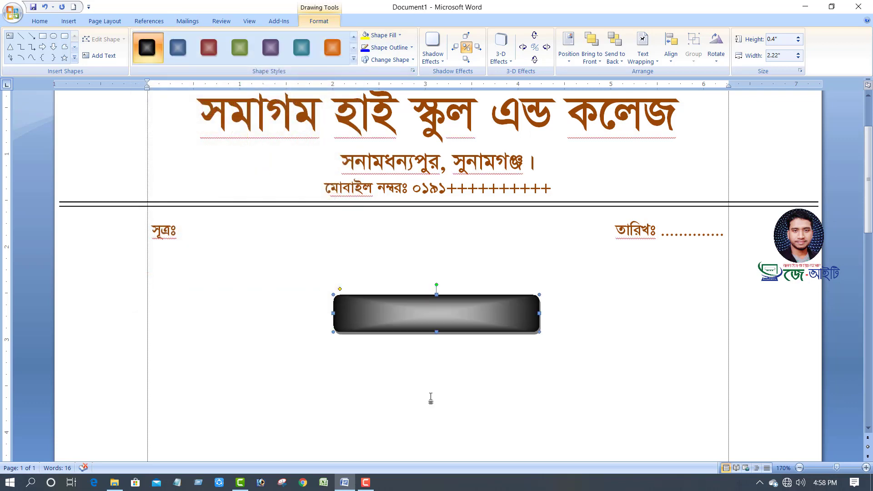
pyautogui.rightClick(437, 313)
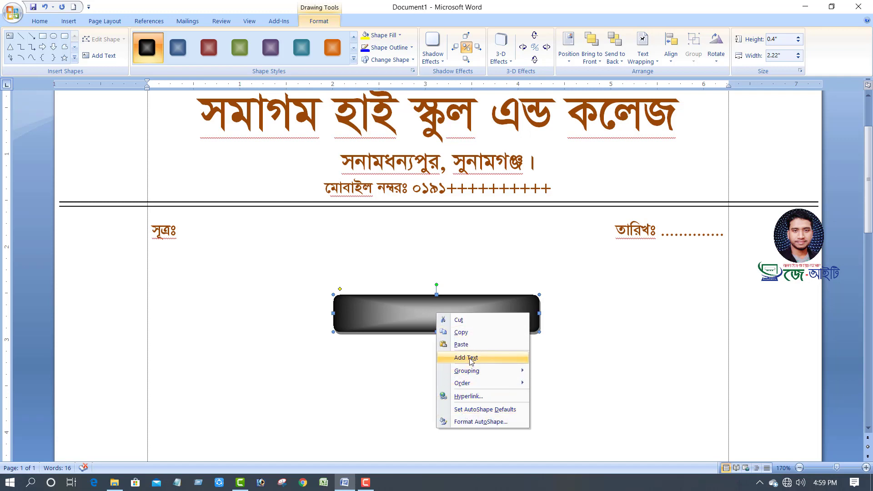
# Add text to the rectangle and set its font to SutonnyMJ
pyautogui.click(469, 358)
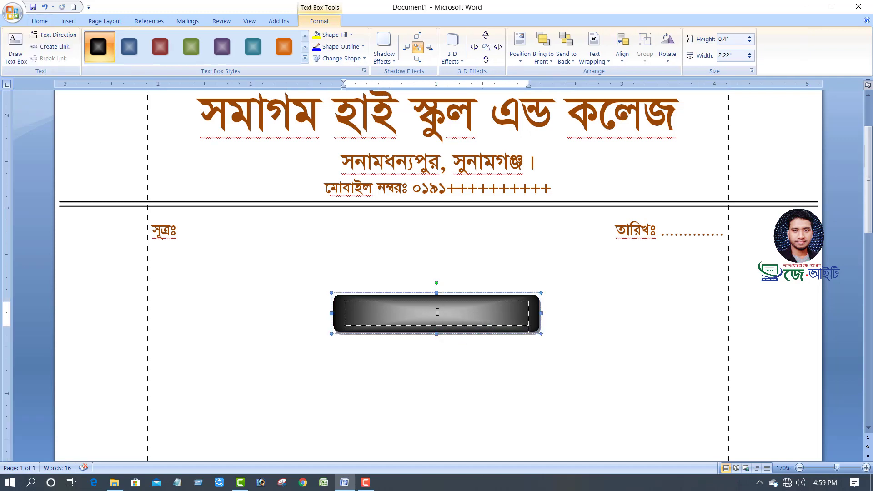
pyautogui.click(39, 21)
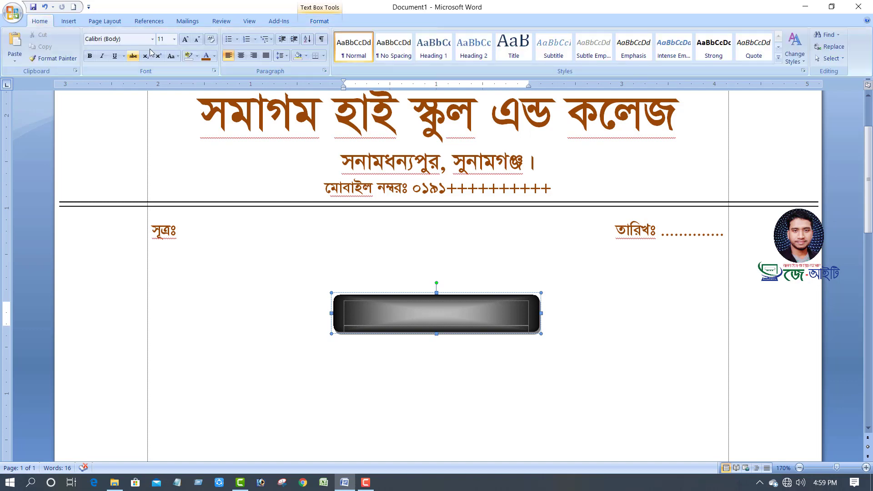
pyautogui.click(152, 39)
pyautogui.click(109, 99)
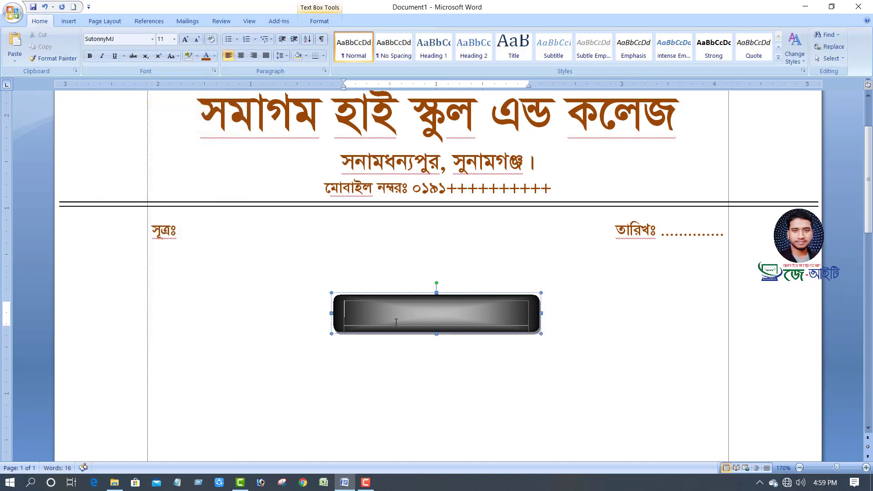
# Type the title প্রসংশা পত্র inside the banner
pyautogui.write('c')
pyautogui.write('Öms')
pyautogui.press('BackSpace')
pyautogui.press('BackSpace')
pyautogui.write('k')
pyautogui.write('smv c')
pyautogui.press('BackSpace')
pyautogui.press('BackSpace')
pyautogui.press('BackSpace')
pyautogui.write('ksm')
pyautogui.write('v')
pyautogui.press('BackSpace')
pyautogui.press('BackSpace')
pyautogui.write('kk')
pyautogui.write('z')
# Make the banner title centred, bold and 20 pt
pyautogui.tripleClick(413, 311)
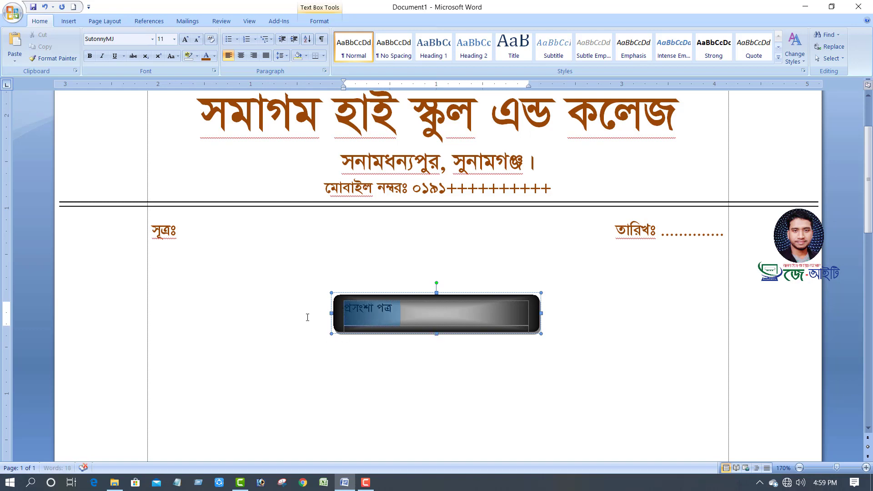
pyautogui.click(242, 55)
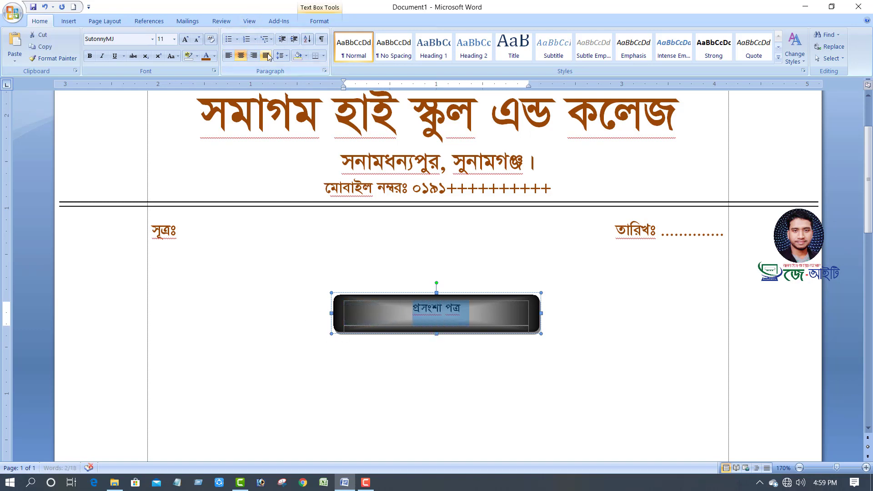
pyautogui.click(186, 40)
pyautogui.click(185, 39)
pyautogui.click(185, 39)
pyautogui.click(185, 40)
pyautogui.click(185, 39)
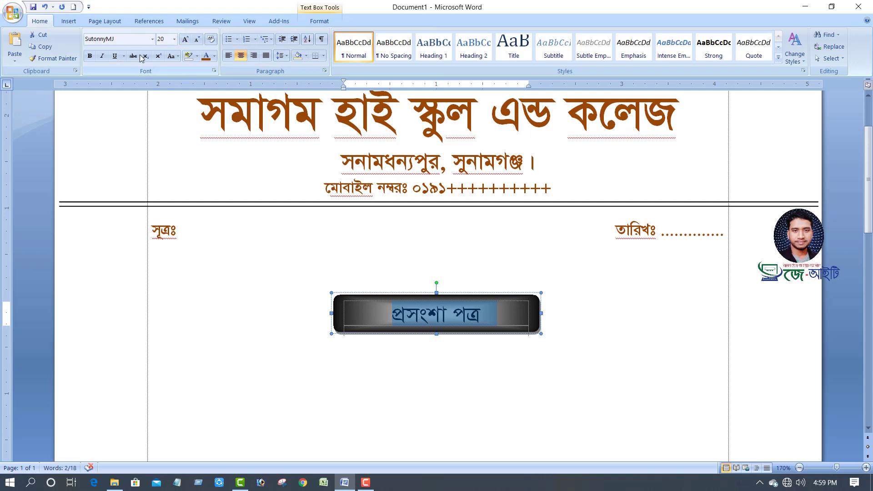
pyautogui.click(91, 57)
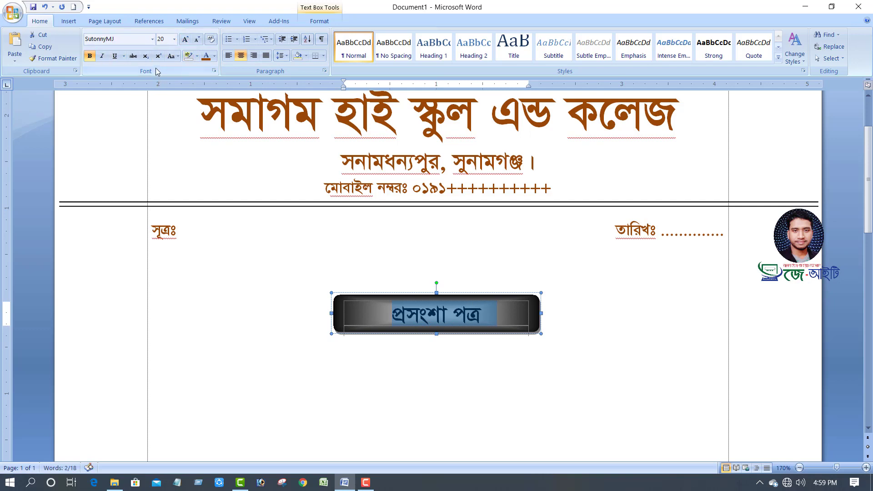
# Colour the banner title yellow
pyautogui.click(214, 56)
pyautogui.click(205, 92)
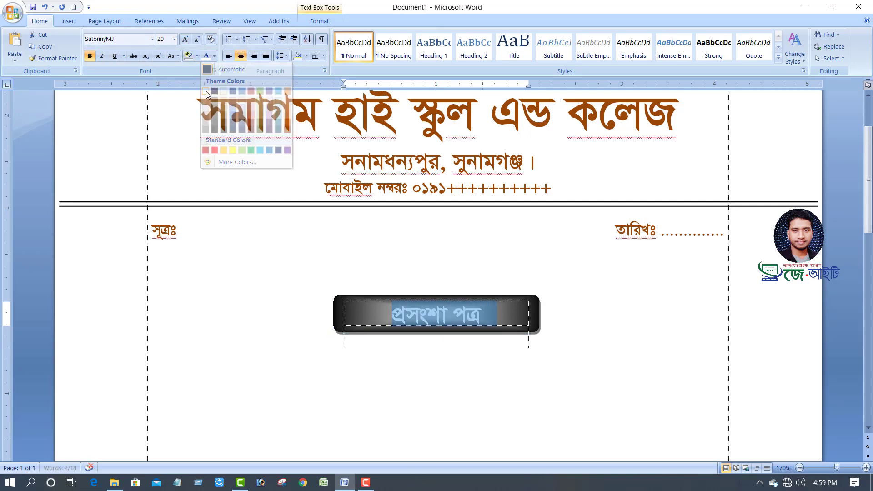
pyautogui.click(424, 320)
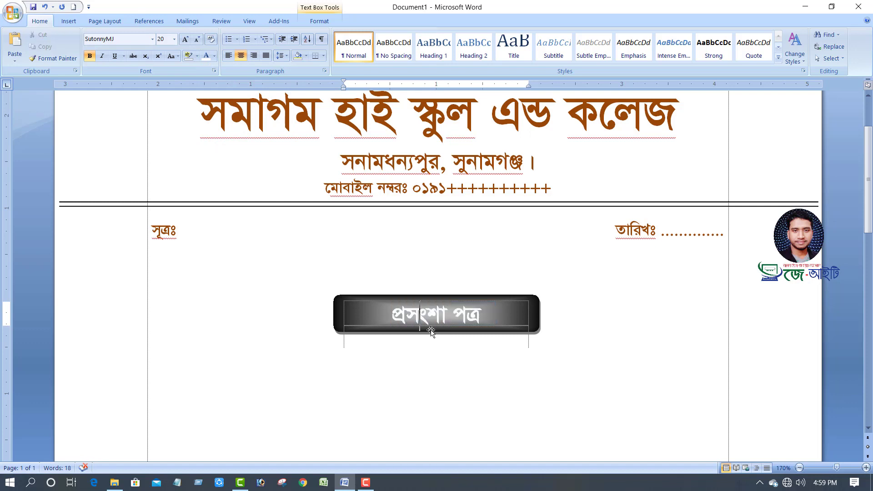
pyautogui.tripleClick(481, 316)
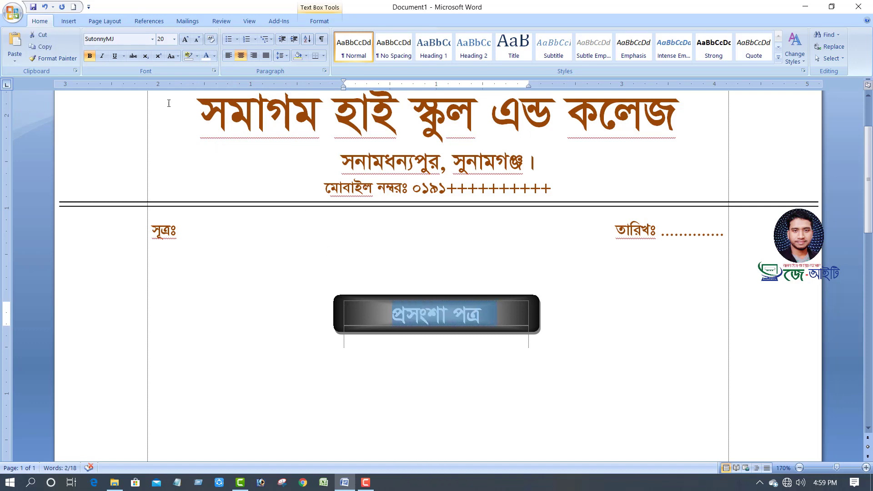
pyautogui.click(214, 56)
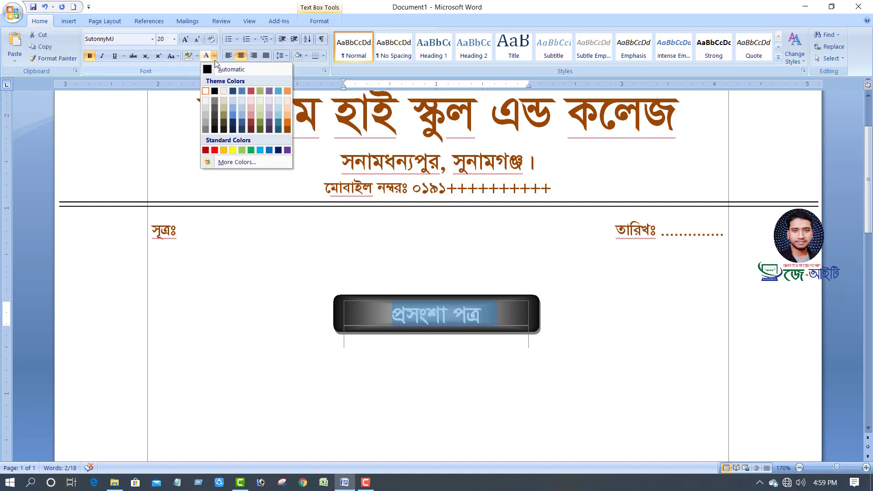
pyautogui.click(233, 150)
pyautogui.click(401, 353)
pyautogui.scroll(-3, 512, 318)
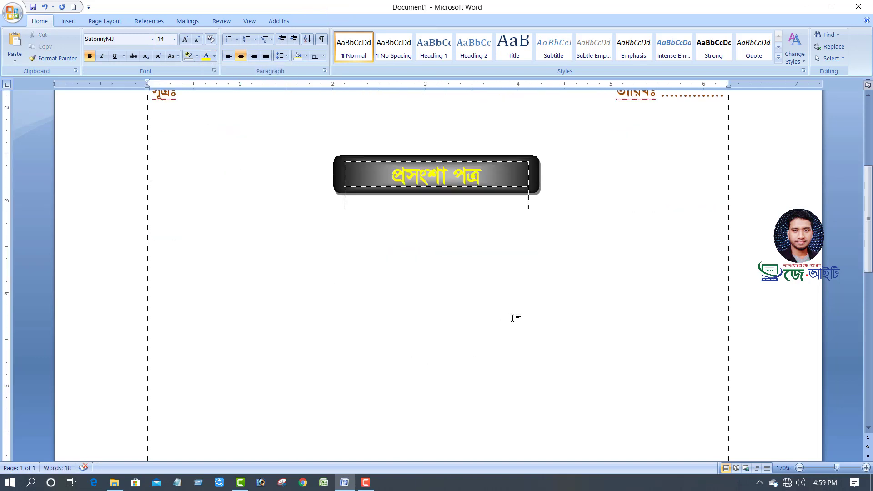
pyautogui.scroll(3, 536, 279)
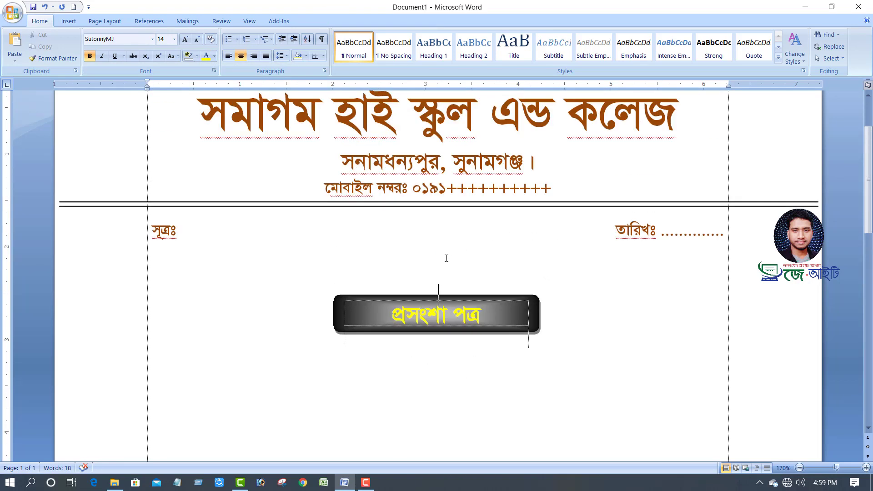
# Add two blank lines above the banner to shift it lower
pyautogui.click(446, 259)
pyautogui.scroll(-1, 533, 312)
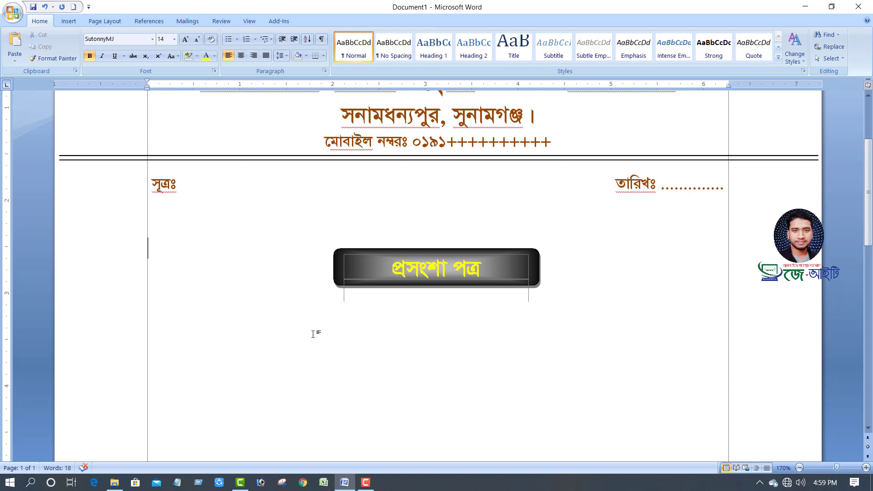
pyautogui.press('Return')
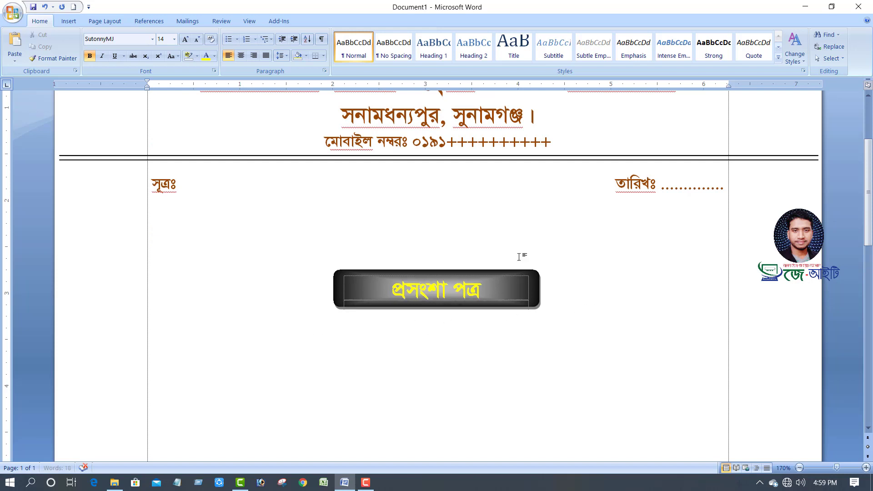
pyautogui.press('Return')
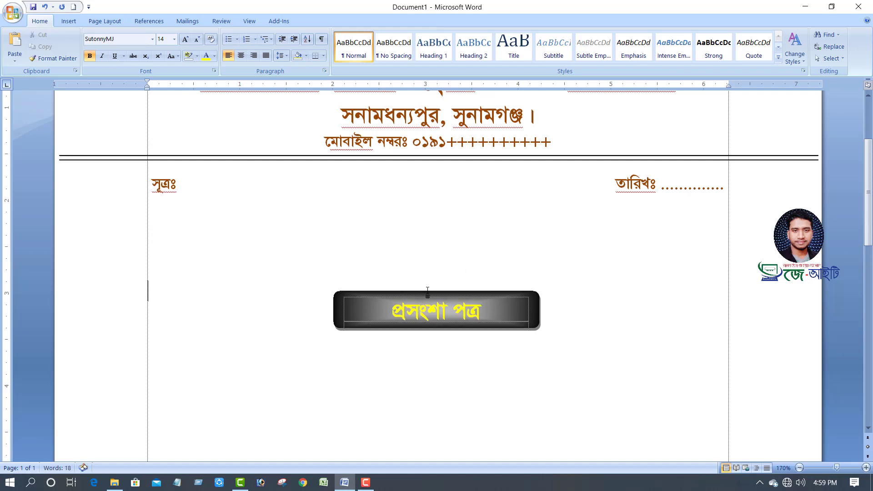
pyautogui.click(427, 292)
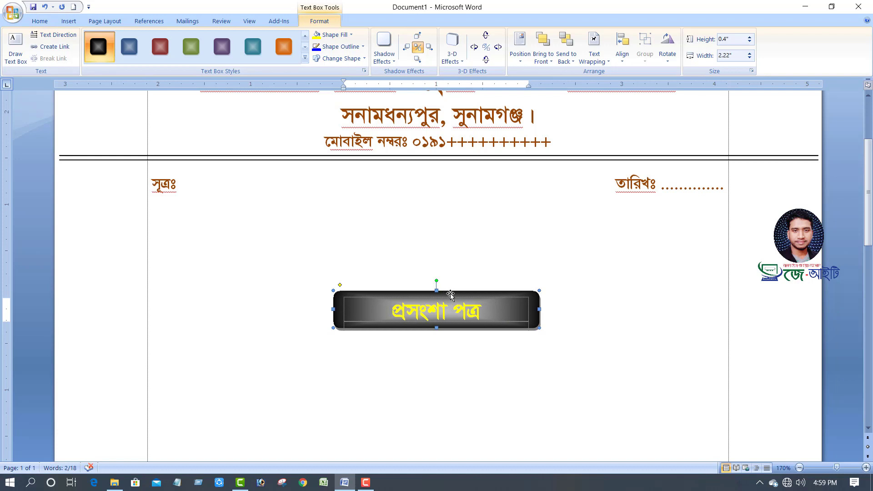
# Change the banner's text wrapping and drag it higher up the page
pyautogui.click(594, 45)
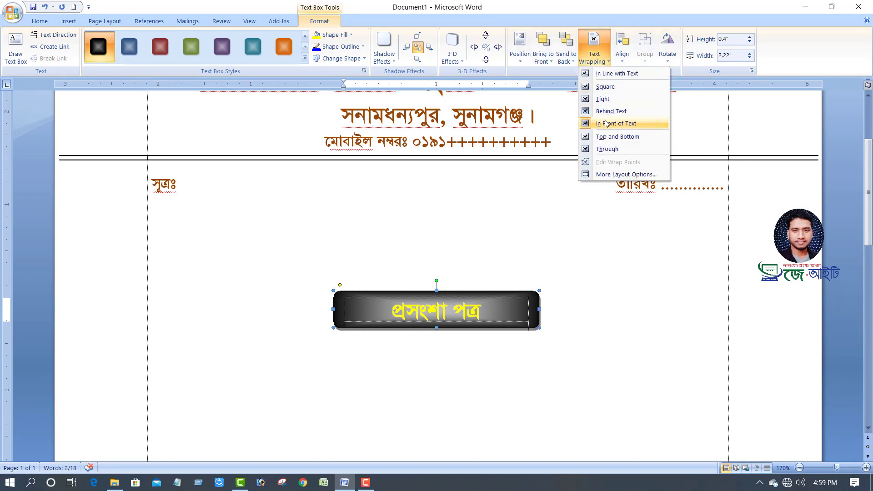
pyautogui.click(601, 119)
pyautogui.click(594, 45)
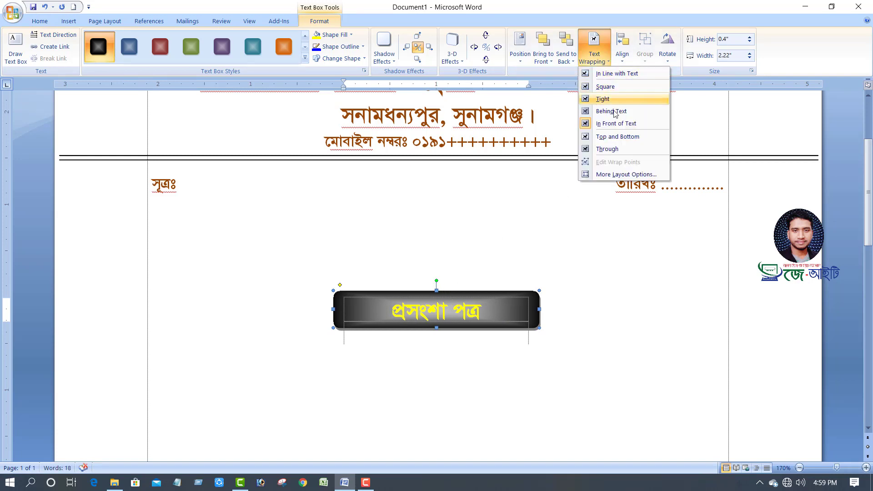
pyautogui.click(470, 287)
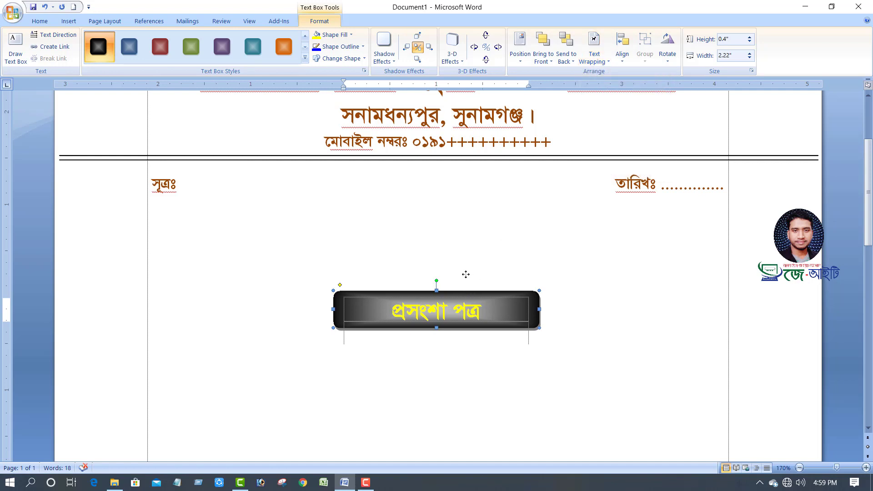
pyautogui.moveTo(464, 293); pyautogui.dragTo(458, 259)
pyautogui.click(238, 343)
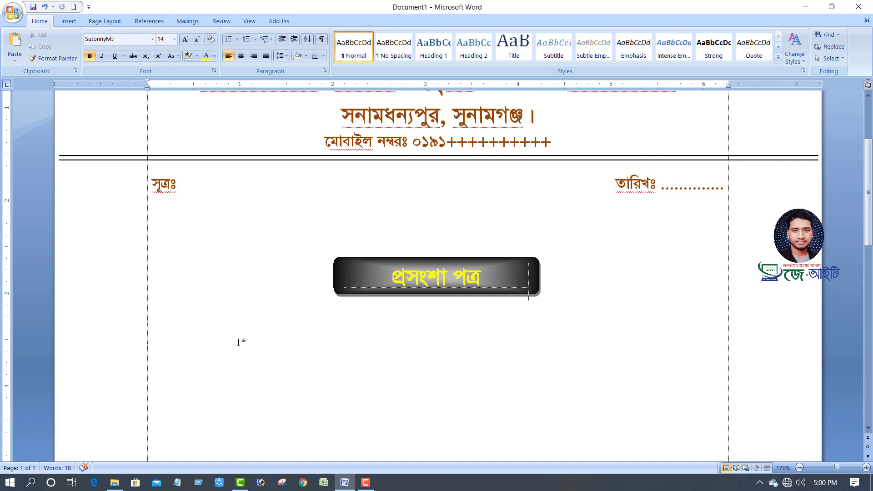
pyautogui.hotkey('ctrl', 'v')
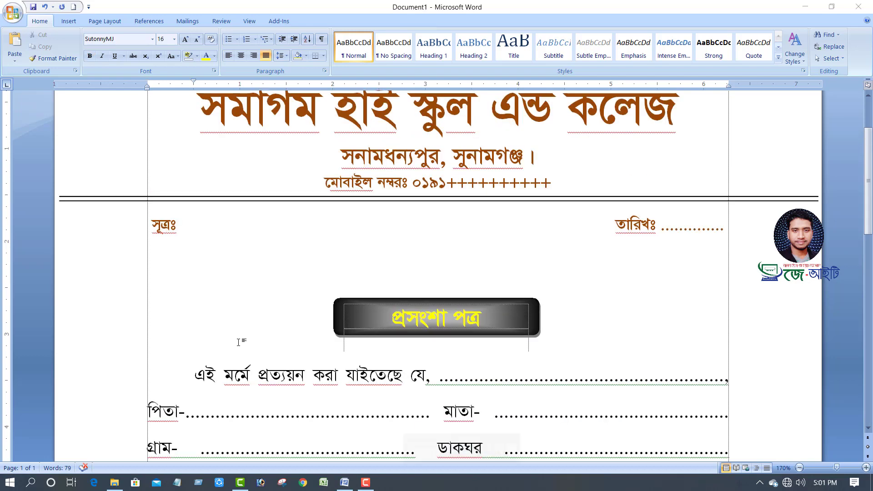
pyautogui.scroll(-2, 364, 327)
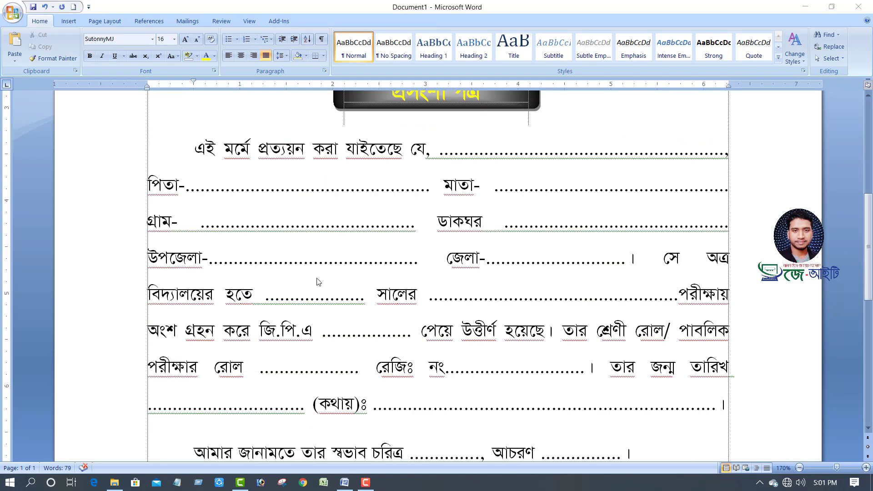
pyautogui.scroll(2, 327, 287)
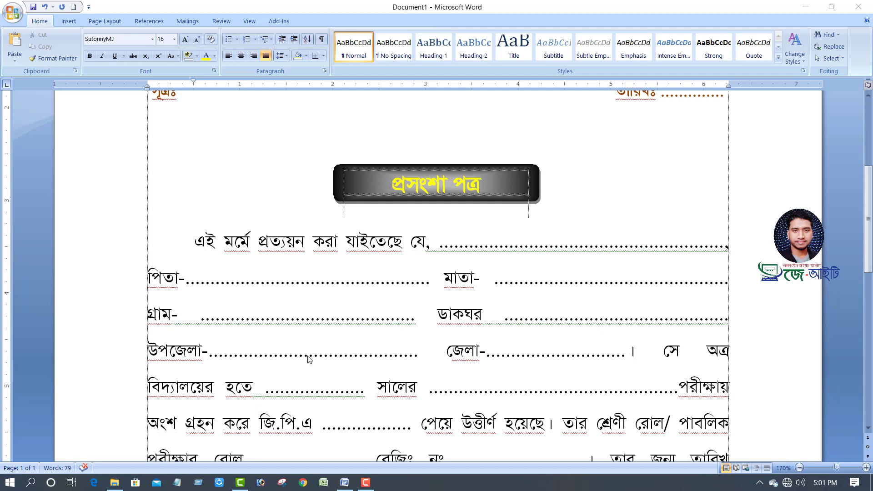
pyautogui.scroll(-3, 206, 400)
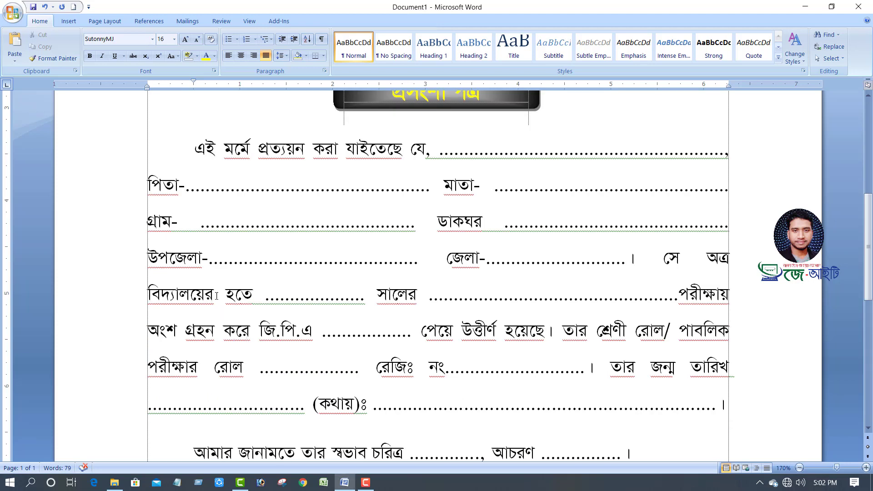
# Append '/ কলেজ' to the school word and shorten the dotted blank after সালের
pyautogui.press('BackSpace')
pyautogui.press('BackSpace')
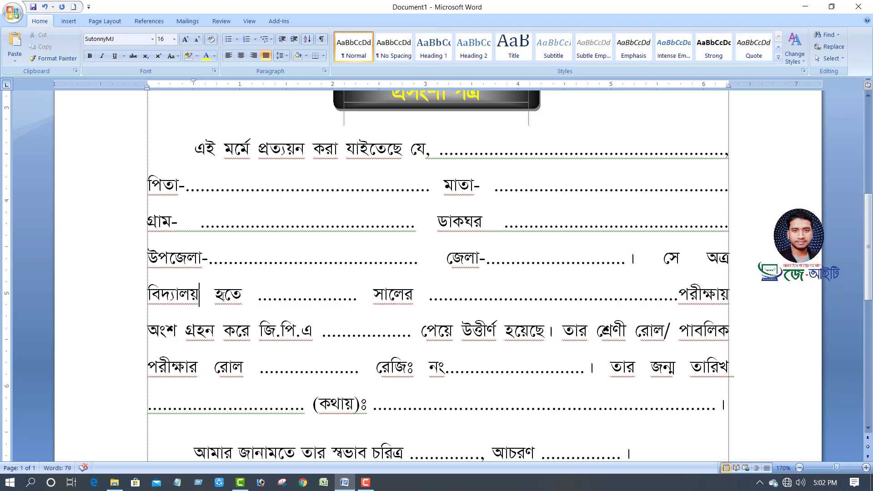
pyautogui.write('/')
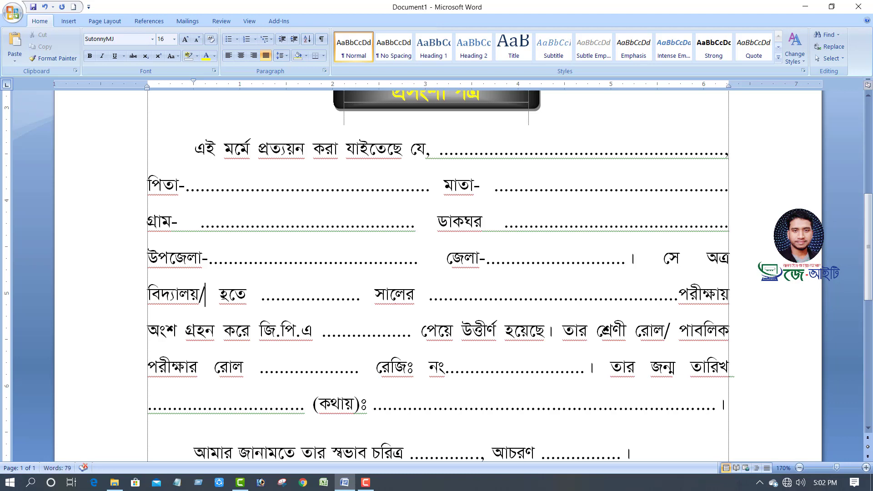
pyautogui.write(' কলেজ')
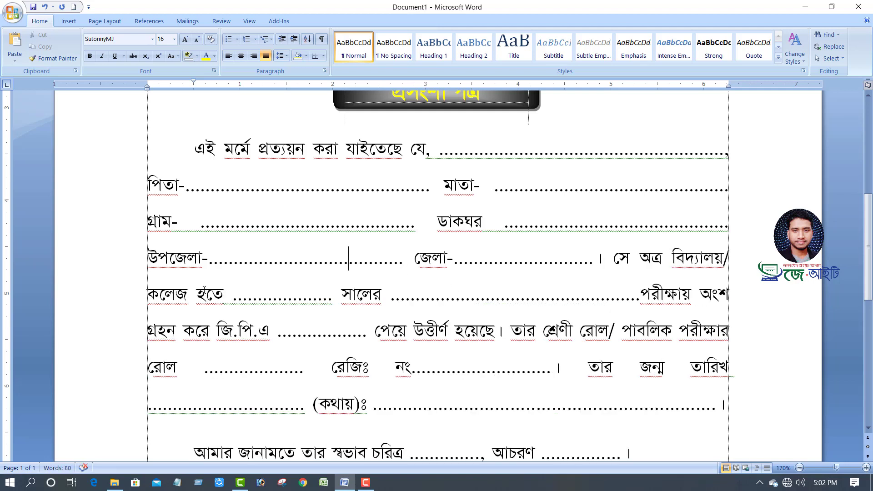
pyautogui.doubleClick(244, 305)
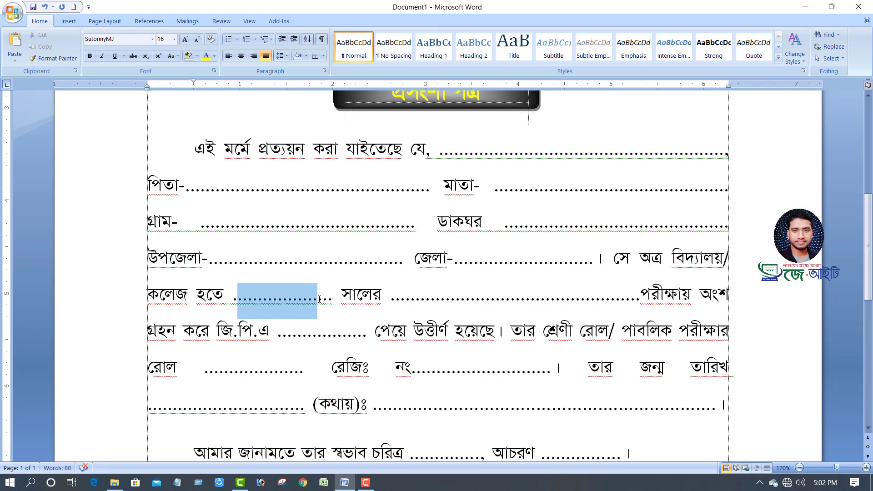
pyautogui.click(557, 298)
pyautogui.press('BackSpace')
pyautogui.press('BackSpace')
pyautogui.press('BackSpace')
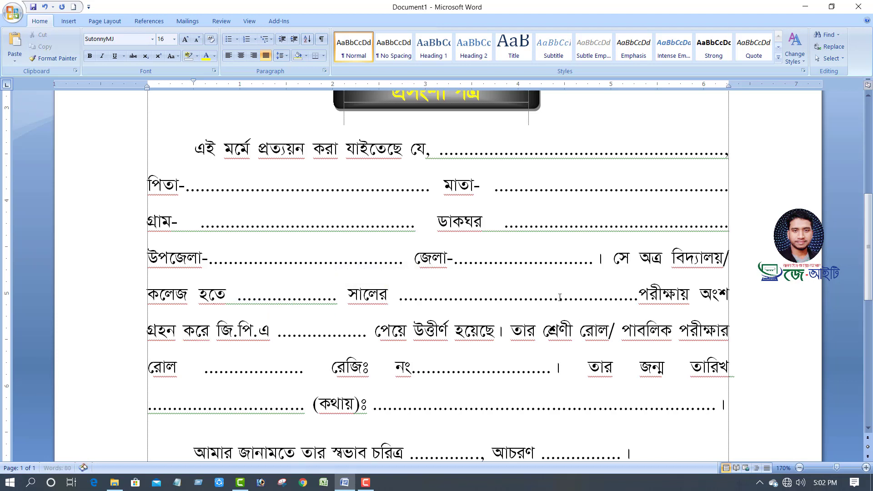
pyautogui.press('BackSpace')
pyautogui.press('BackSpace')
pyautogui.press('BackSpace')
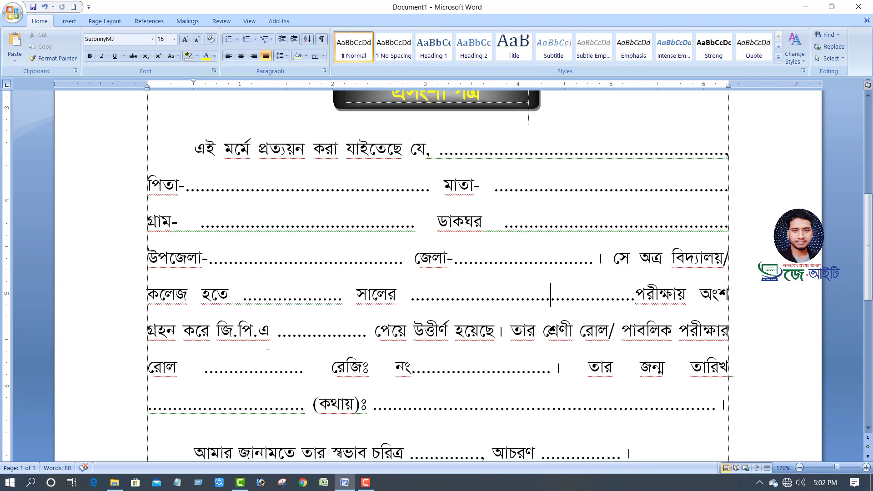
# Add 14 more dots to the blank after রোল so it reaches রেজিঃ নং
pyautogui.moveTo(286, 336); pyautogui.dragTo(398, 344)
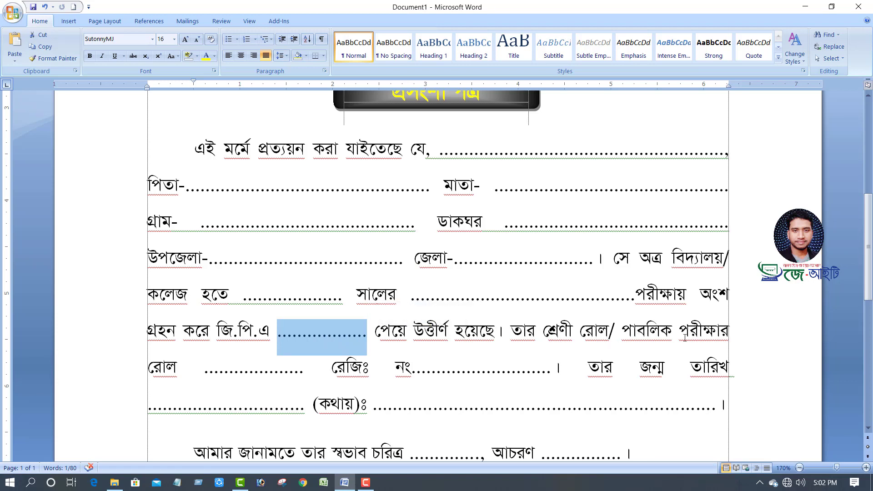
pyautogui.click(234, 376)
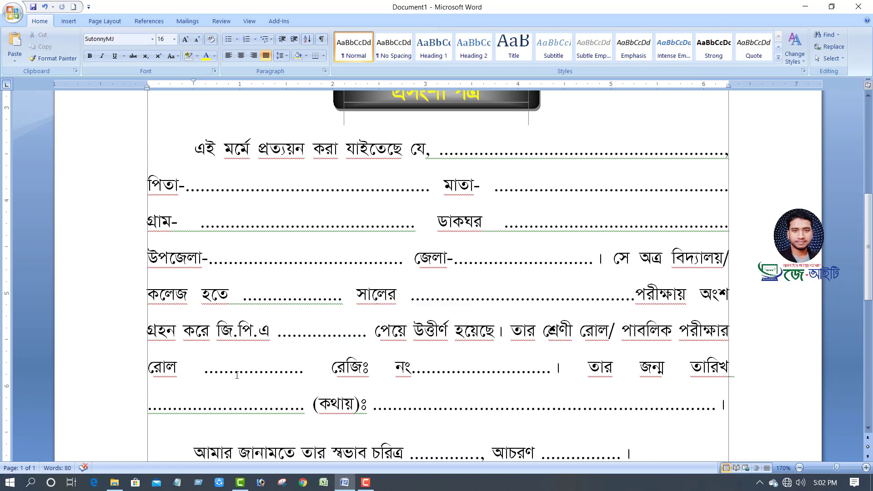
pyautogui.write('......')
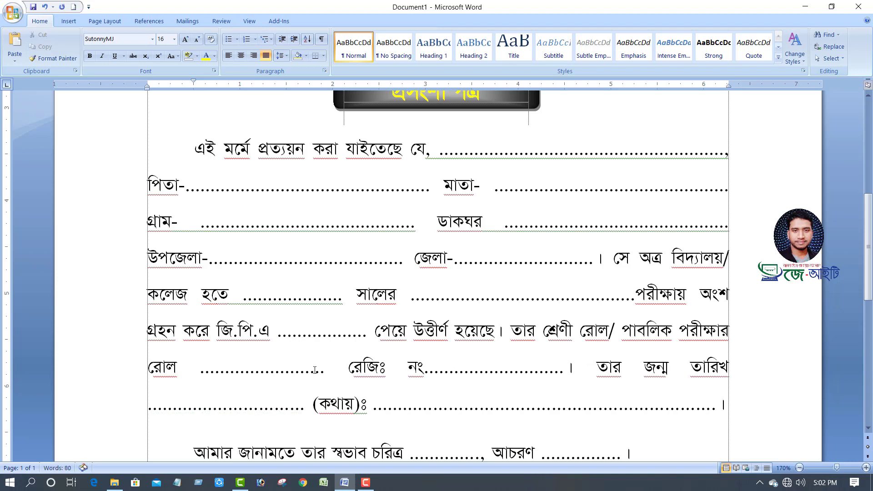
pyautogui.write('......')
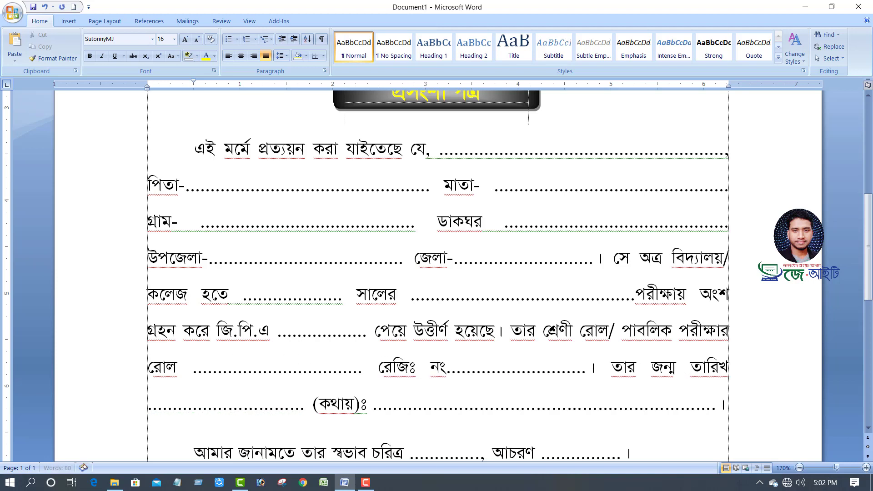
pyautogui.write('..')
pyautogui.write('...')
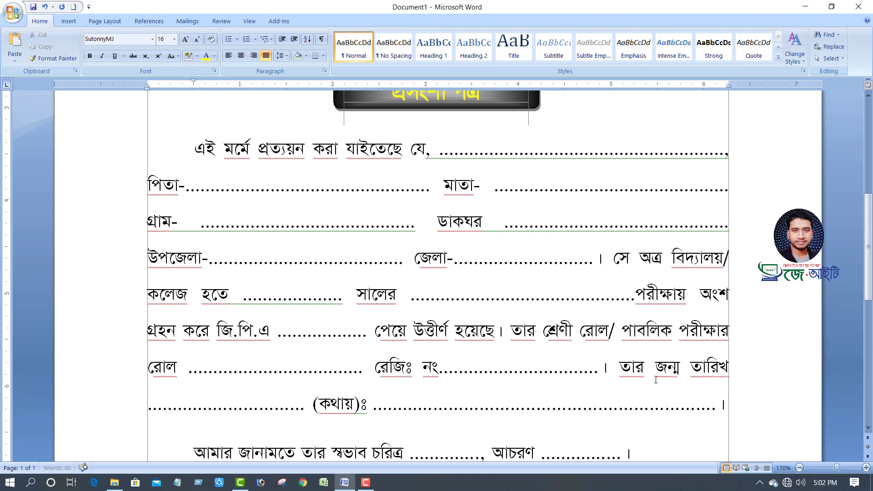
pyautogui.write('....')
pyautogui.scroll(-1, 410, 345)
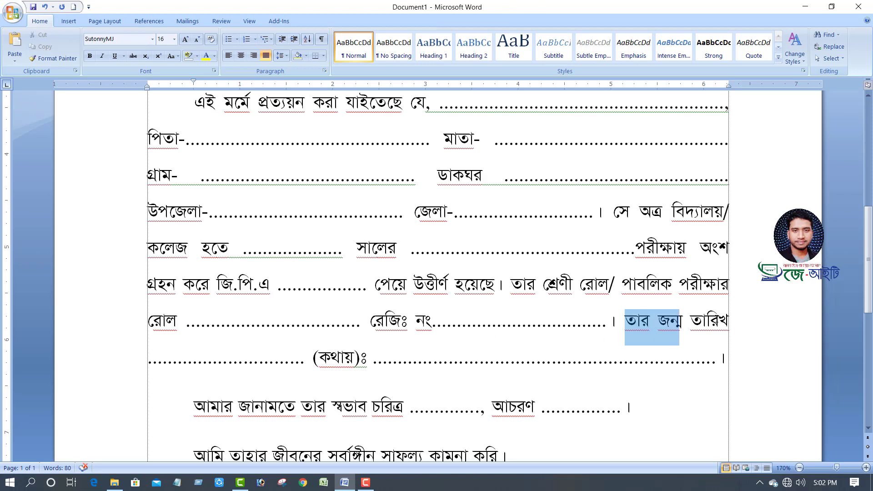
pyautogui.moveTo(634, 317); pyautogui.dragTo(733, 325)
pyautogui.moveTo(177, 370); pyautogui.dragTo(249, 362)
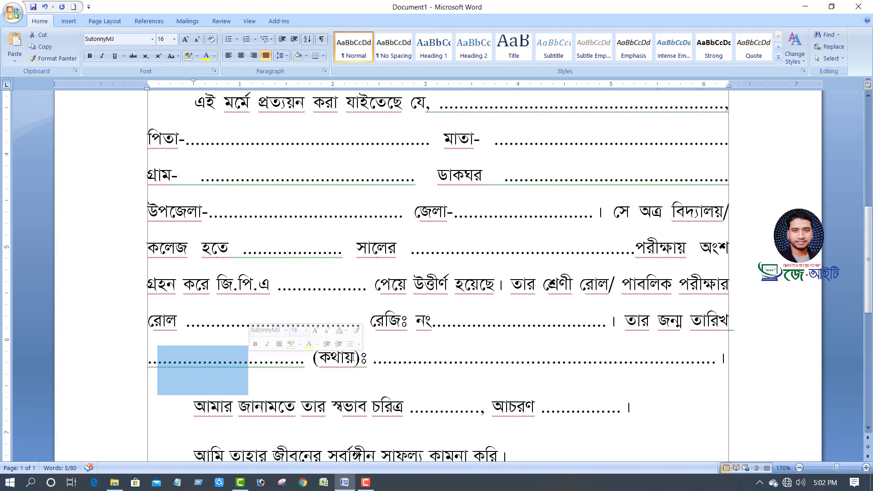
pyautogui.moveTo(373, 360); pyautogui.dragTo(750, 349)
pyautogui.scroll(-1, 749, 349)
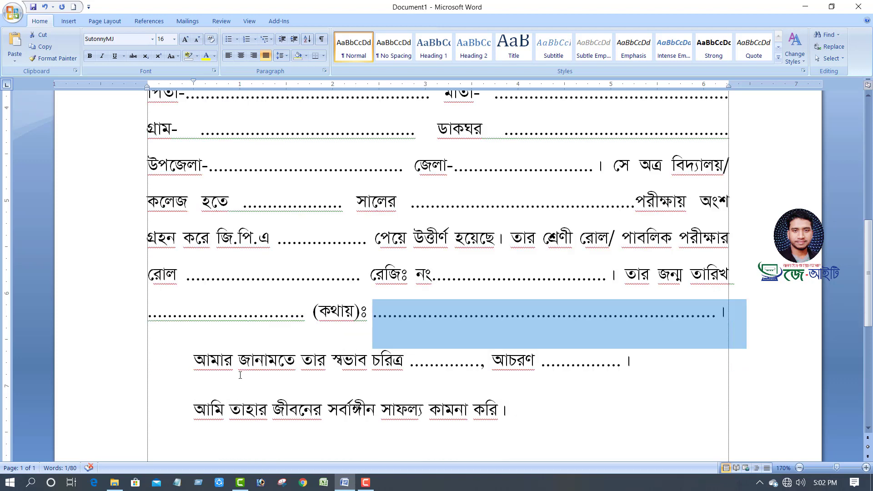
pyautogui.moveTo(194, 361)
pyautogui.mouseDown()
pyautogui.moveTo(403, 364)
pyautogui.moveTo(380, 361)
pyautogui.mouseUp()
pyautogui.moveTo(541, 361); pyautogui.dragTo(622, 361)
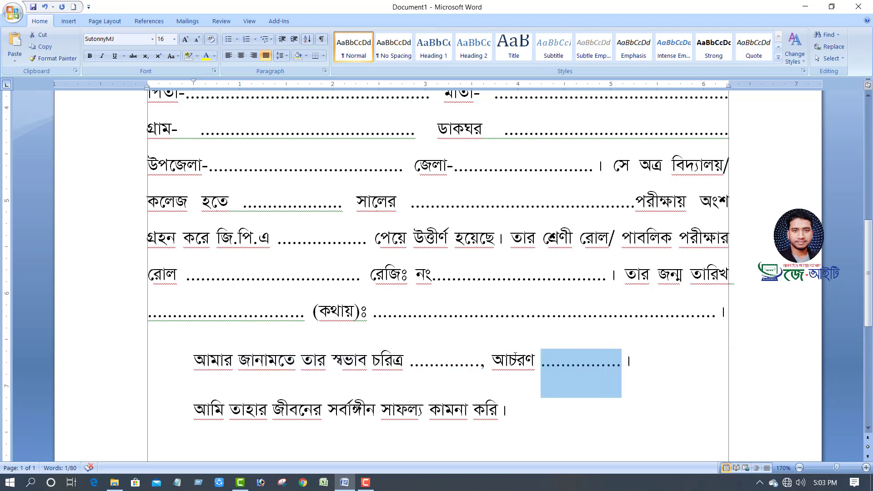
pyautogui.moveTo(406, 369); pyautogui.dragTo(441, 362)
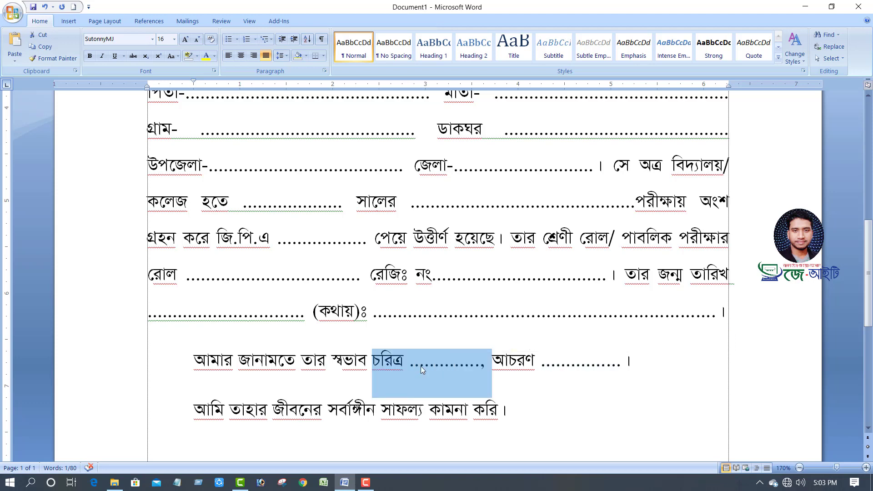
pyautogui.click(551, 364)
pyautogui.scroll(-1, 409, 324)
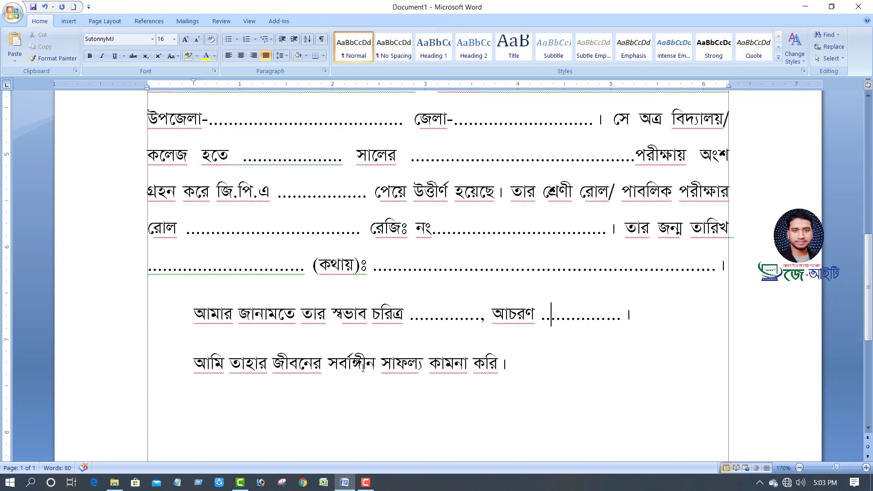
pyautogui.moveTo(409, 323); pyautogui.dragTo(473, 318)
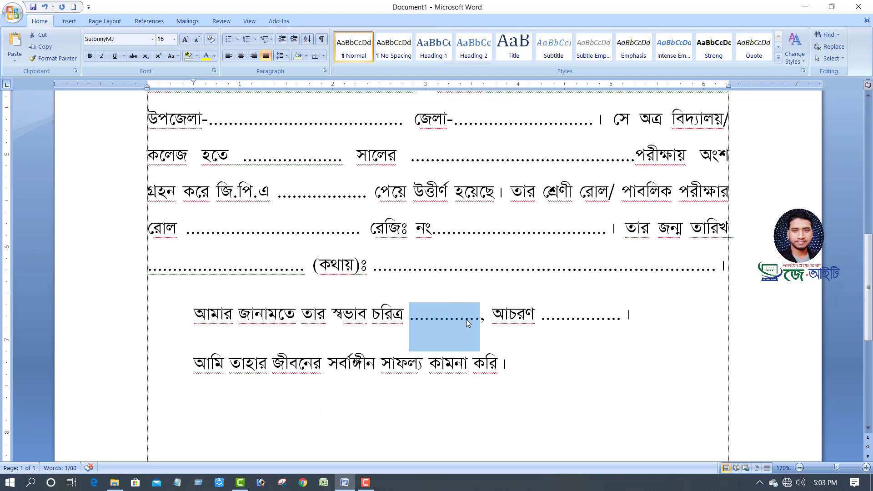
pyautogui.moveTo(190, 234); pyautogui.dragTo(361, 235)
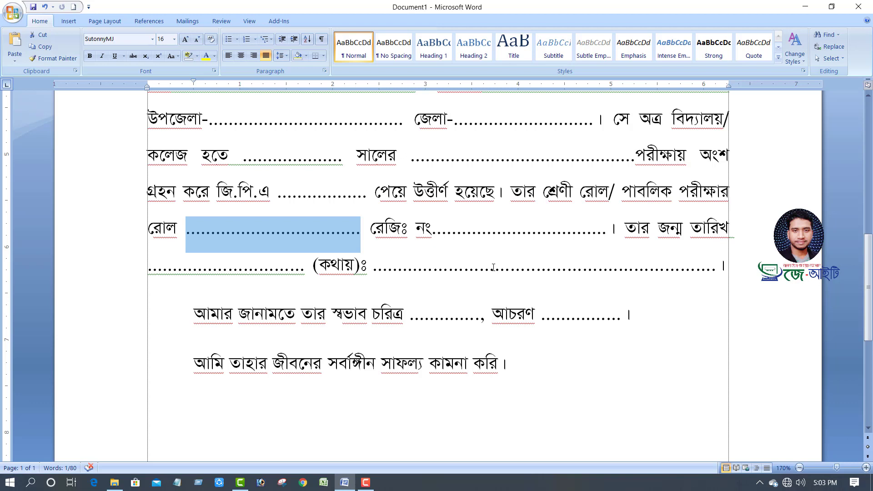
pyautogui.scroll(-1, 427, 291)
pyautogui.scroll(-1, 400, 282)
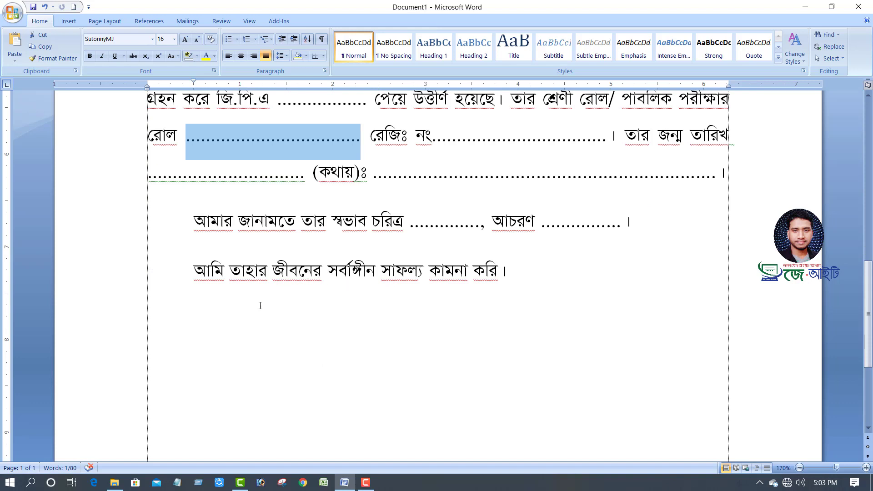
pyautogui.click(191, 271)
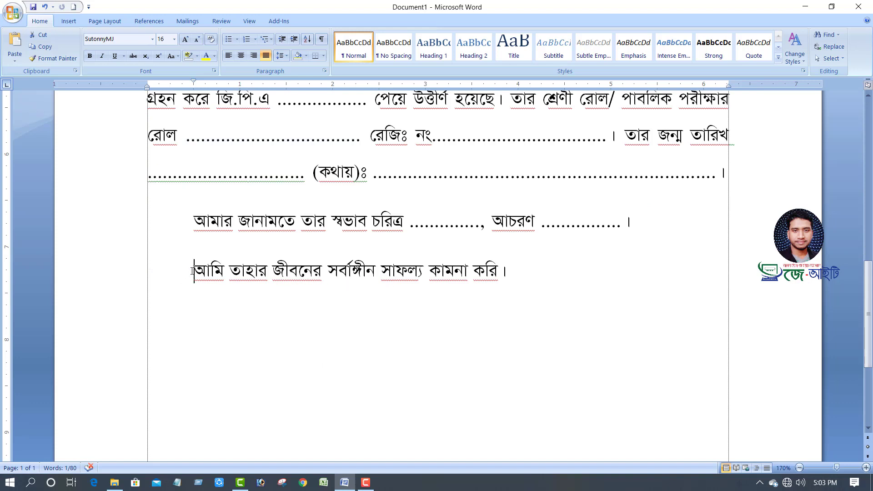
pyautogui.moveTo(194, 271)
pyautogui.mouseDown()
pyautogui.moveTo(473, 282)
pyautogui.moveTo(508, 268)
pyautogui.mouseUp()
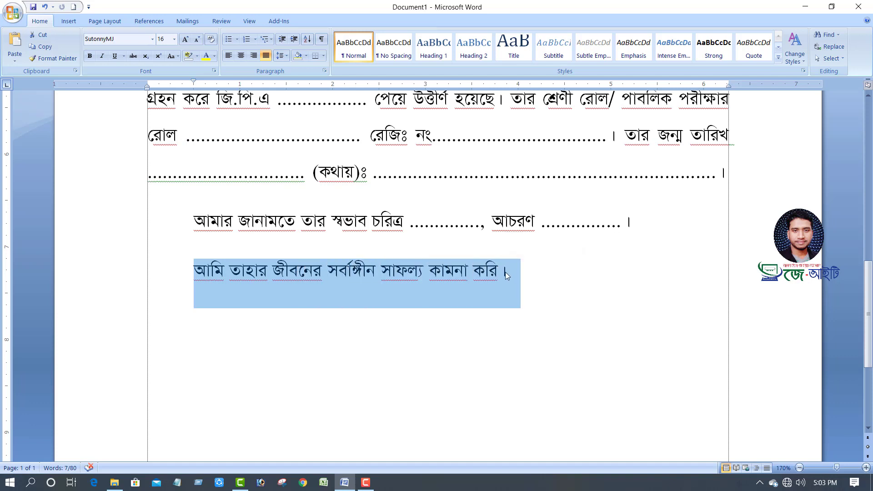
pyautogui.scroll(-1, 507, 275)
pyautogui.scroll(-3, 519, 271)
pyautogui.scroll(3, 546, 260)
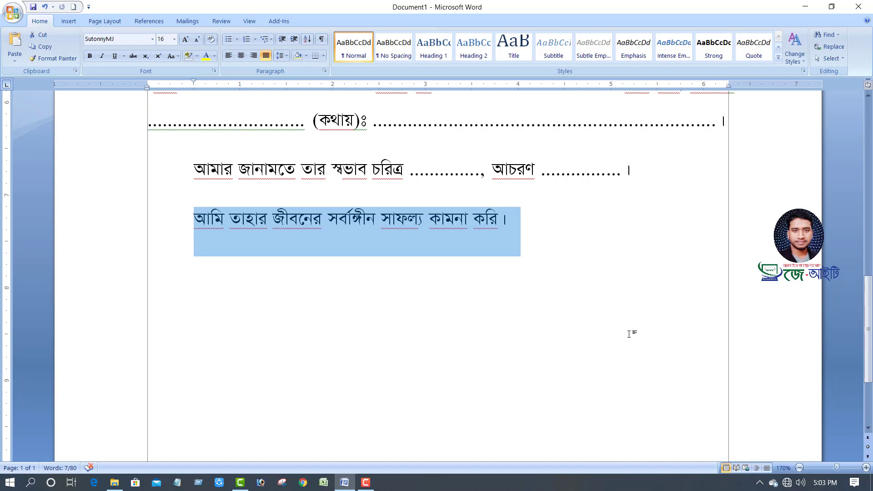
pyautogui.keyDown('ctrl'); pyautogui.scroll(-3, 443, 336); pyautogui.keyUp('ctrl')
# Grow the yellow প্রসংশা পত্র banner title four font steps to 36 pt
pyautogui.keyDown('ctrl'); pyautogui.scroll(-4, 440, 328); pyautogui.keyUp('ctrl')
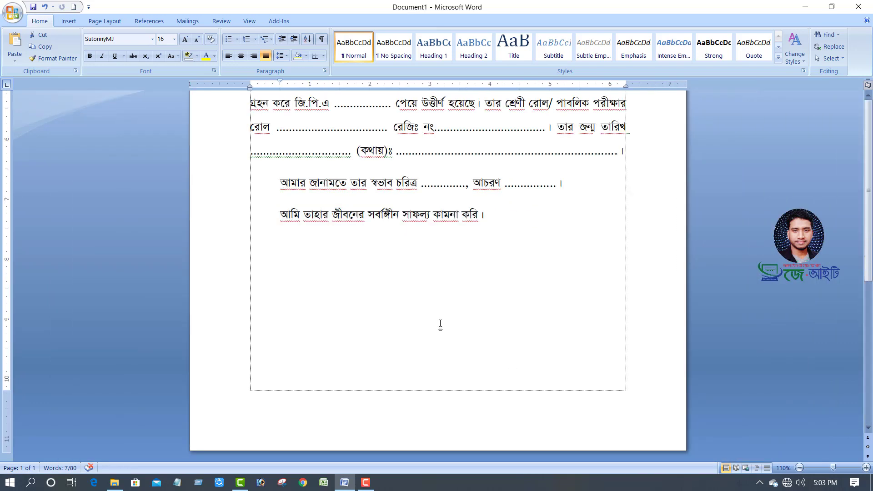
pyautogui.keyDown('ctrl'); pyautogui.scroll(-3, 442, 321); pyautogui.keyUp('ctrl')
pyautogui.keyDown('ctrl'); pyautogui.scroll(-1, 441, 321); pyautogui.keyUp('ctrl')
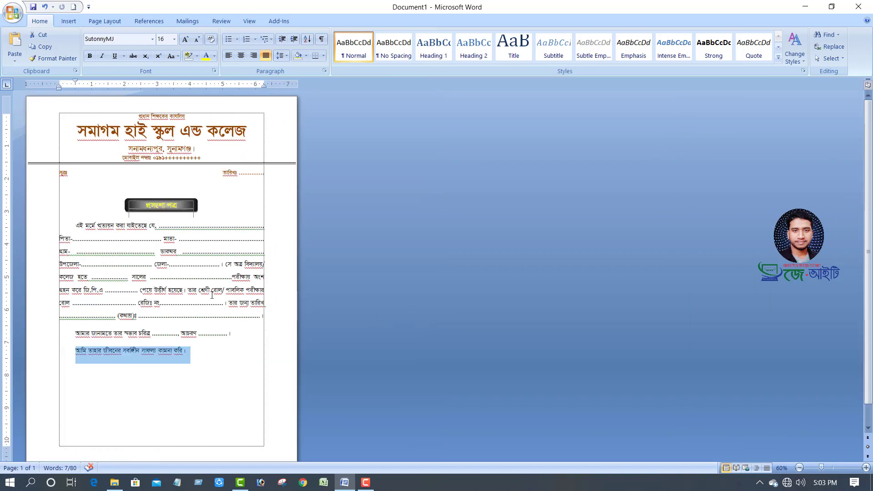
pyautogui.click(163, 212)
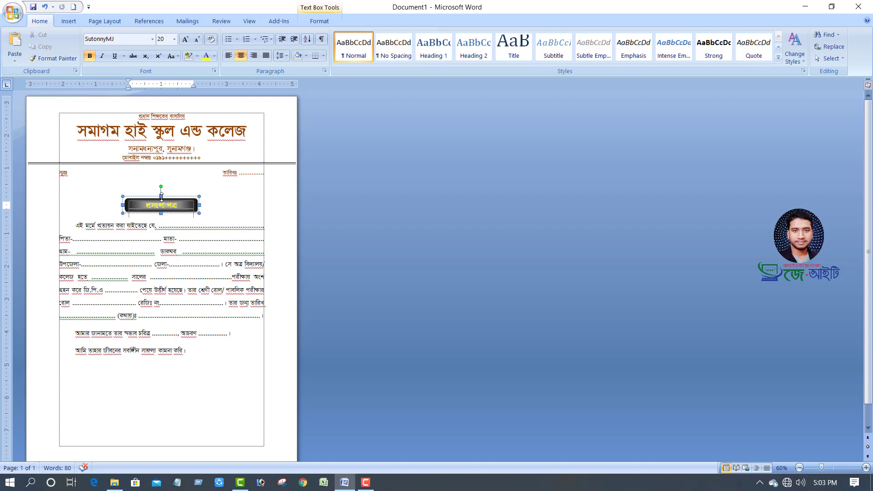
pyautogui.moveTo(162, 197); pyautogui.dragTo(159, 186)
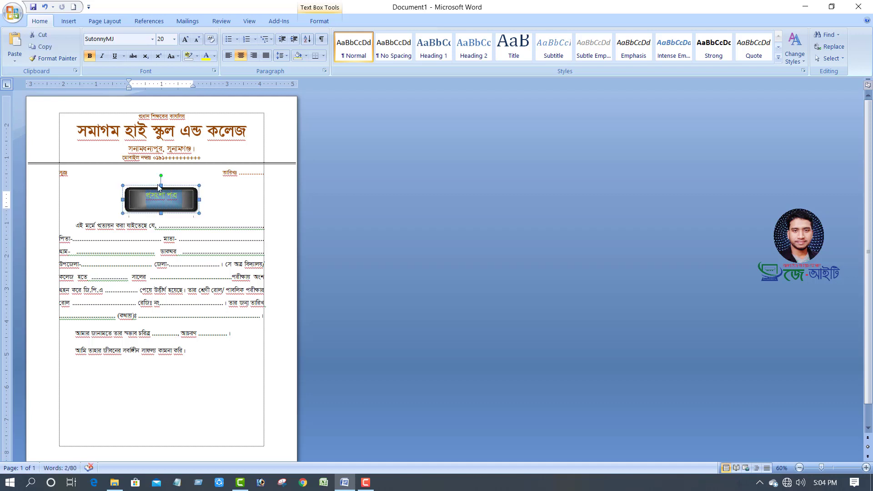
pyautogui.click(185, 40)
pyautogui.click(185, 40)
pyautogui.click(184, 40)
pyautogui.click(185, 40)
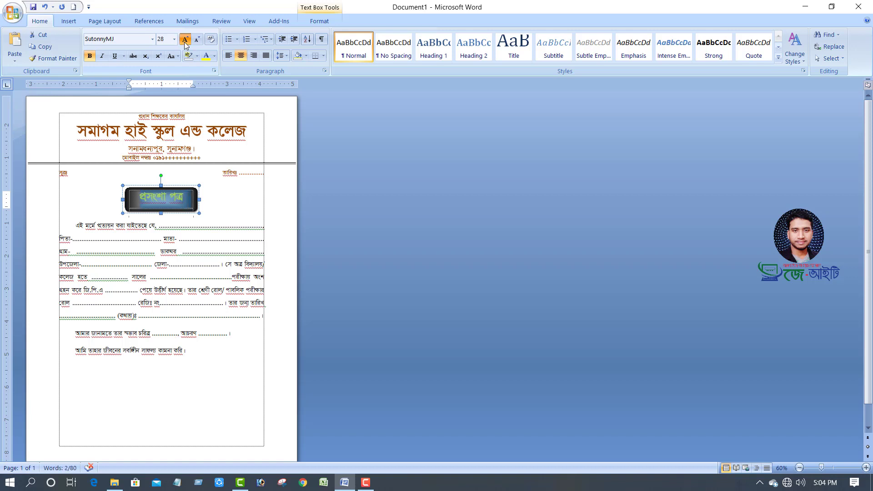
pyautogui.click(185, 40)
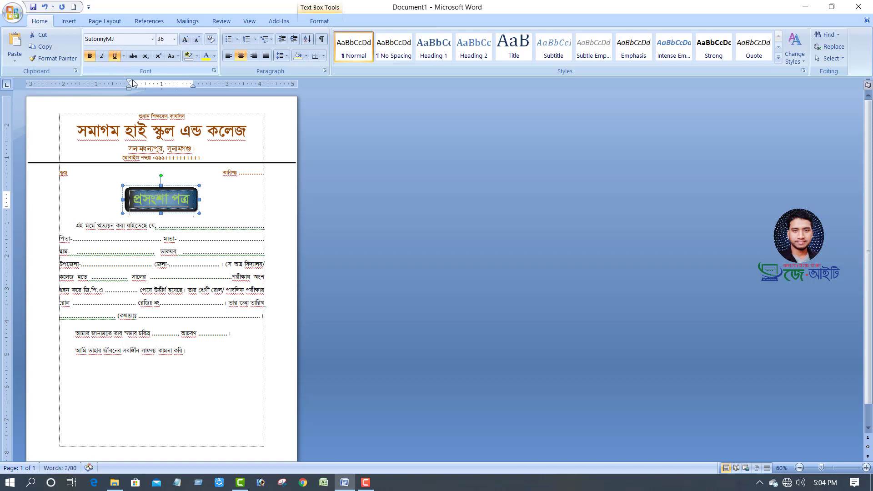
pyautogui.click(209, 263)
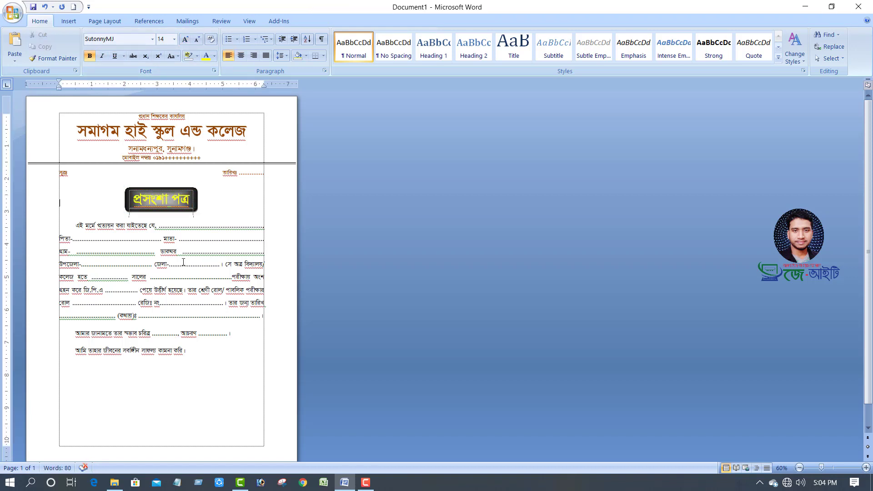
pyautogui.scroll(-1, 168, 278)
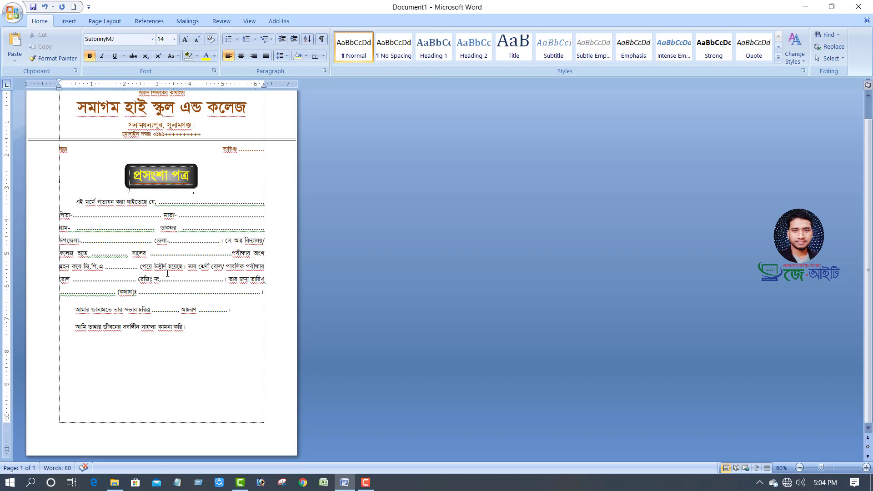